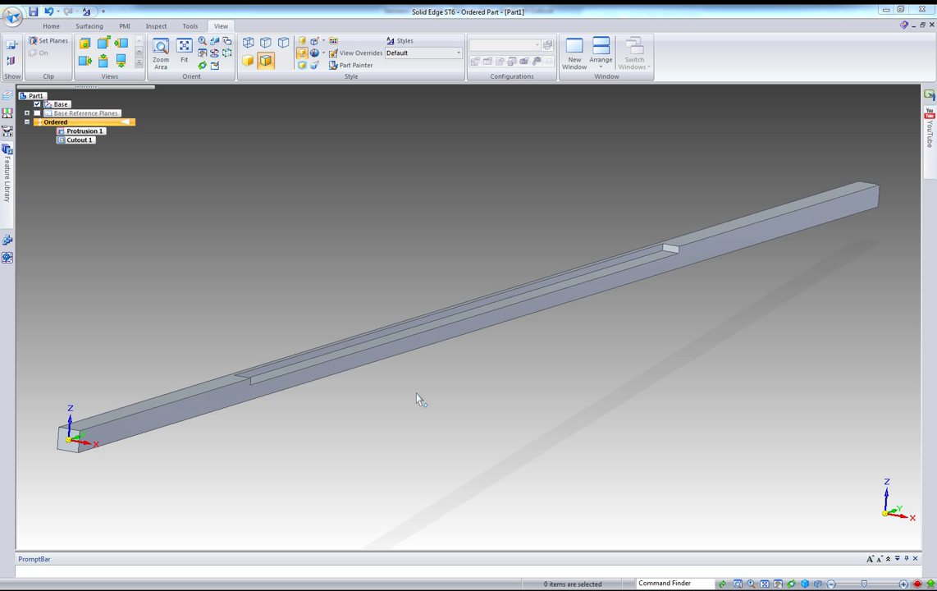
- Orbit and zoom around the bar to examine its near end, far end and long top cutout
middle_click_drag(416, 394, 435, 391)
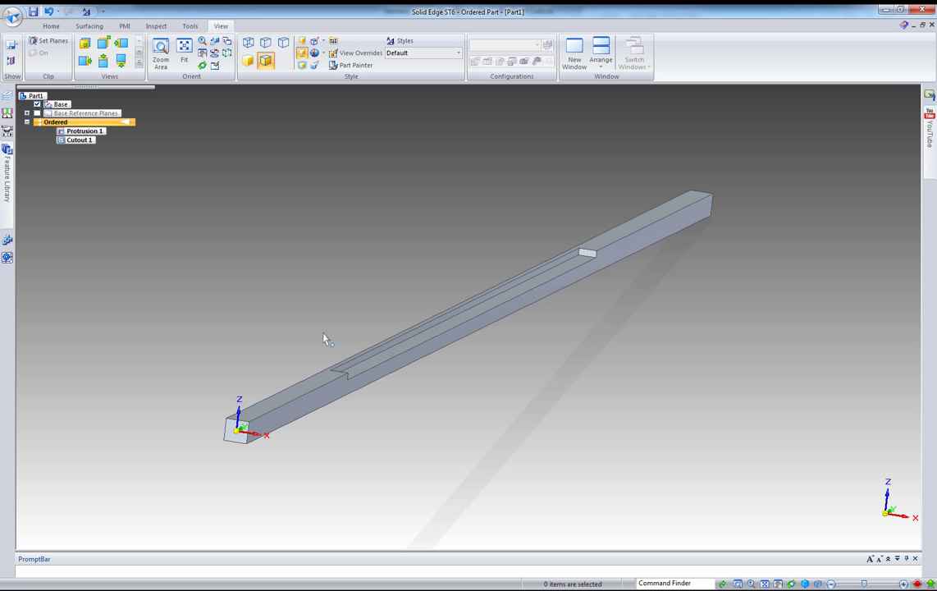
mouse_move(324, 338)
middle_mouse_down()
mouse_move(146, 350)
mouse_move(283, 329)
mouse_move(330, 310)
mouse_move(328, 321)
middle_mouse_up()
mouse_move(377, 393)
middle_mouse_down()
mouse_move(431, 391)
mouse_move(373, 387)
mouse_move(365, 402)
middle_mouse_up()
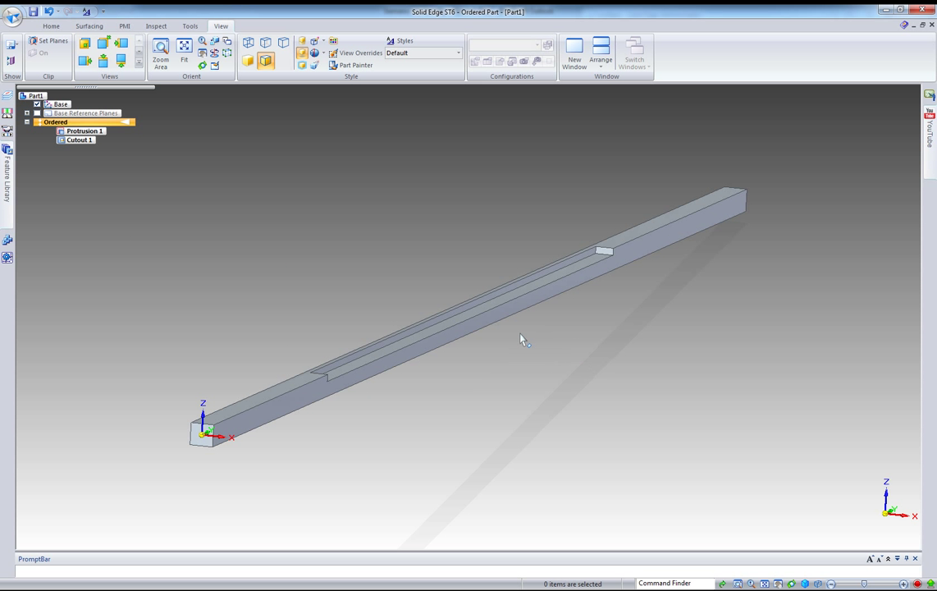
mouse_move(521, 339)
middle_mouse_down()
mouse_move(537, 322)
mouse_move(496, 376)
middle_mouse_up()
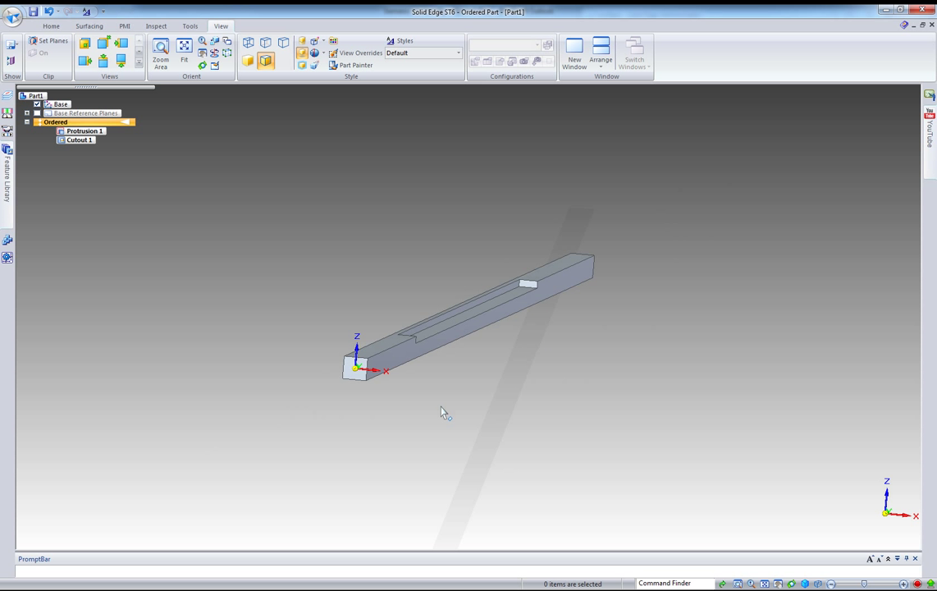
middle_click_drag(472, 349, 395, 341, "ctrl")
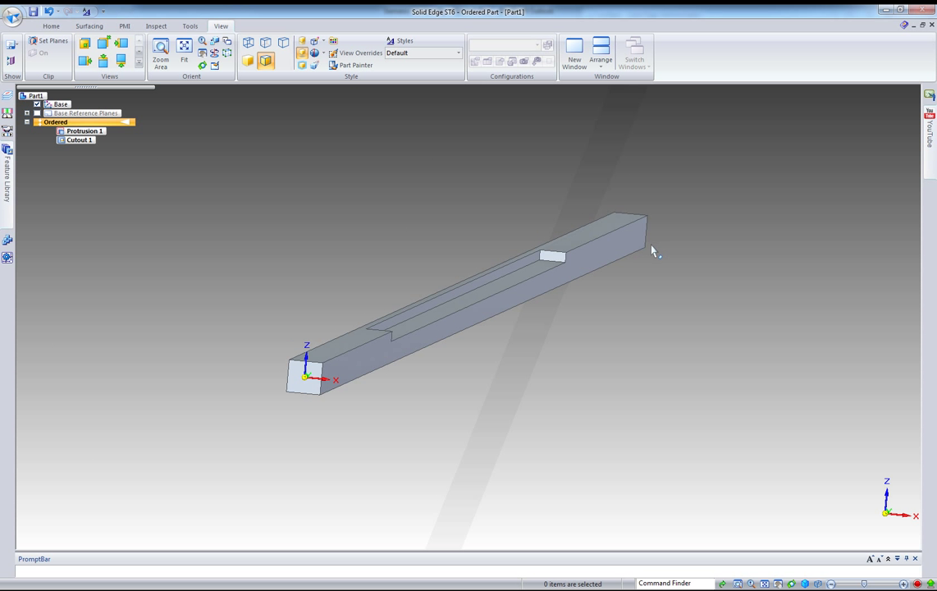
middle_click_drag(656, 254, 578, 230, "ctrl")
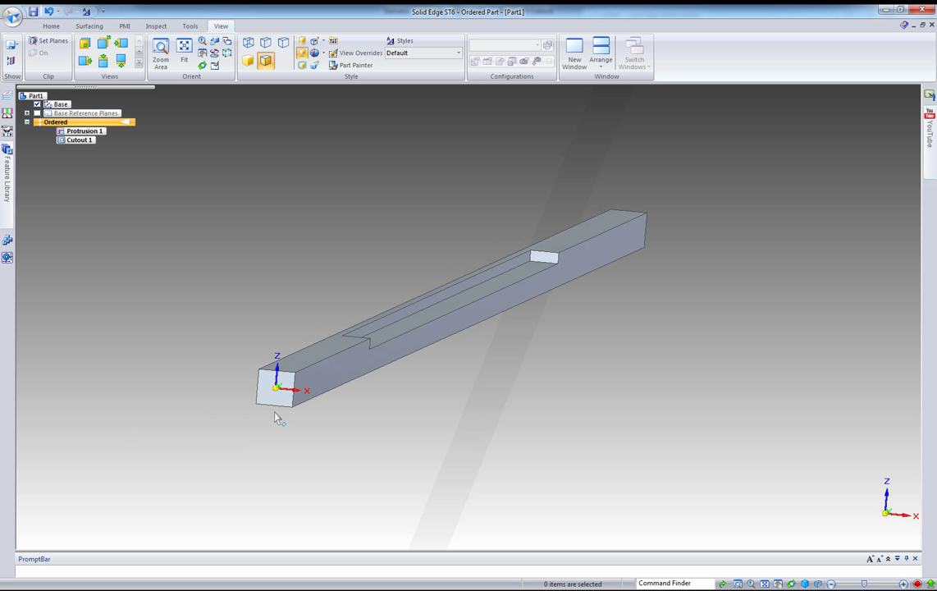
mouse_move(276, 417)
middle_mouse_down("ctrl")
mouse_move(259, 543)
mouse_move(261, 420)
middle_mouse_up("ctrl")
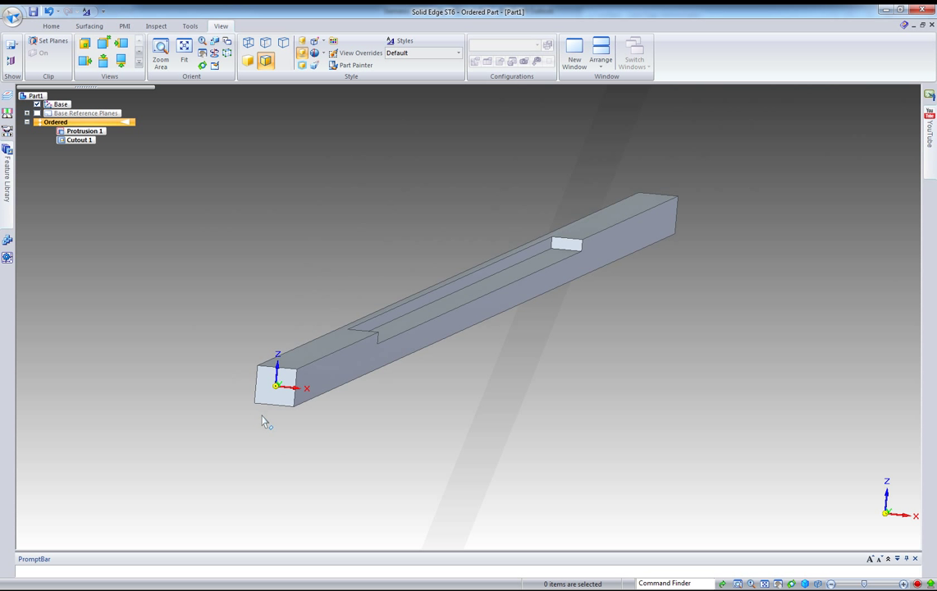
middle_click_drag(487, 312, 481, 339, "ctrl")
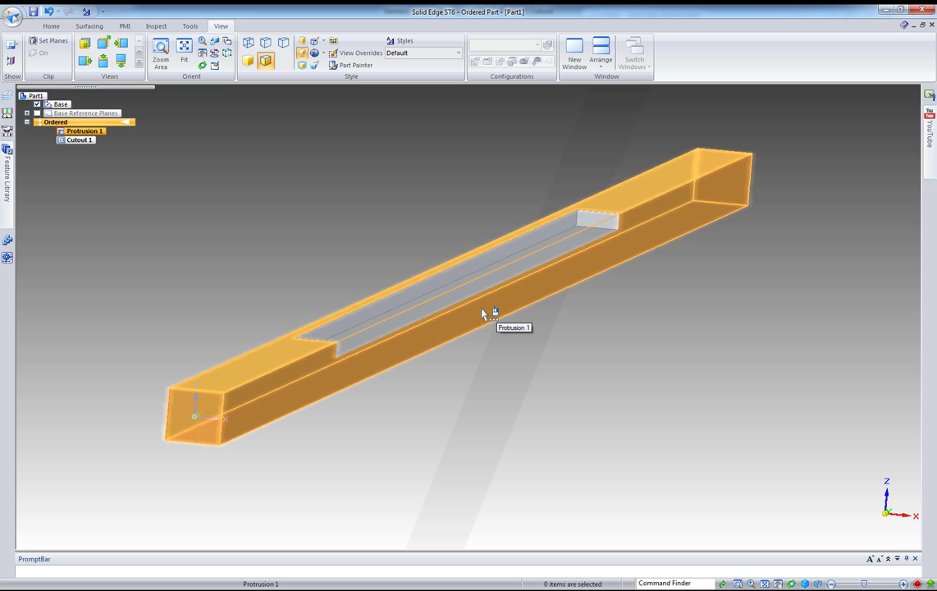
- List the selectable items on the bar's side face with QuickPick, dismiss the list and inspect the cutout's far end closely
right_click(482, 313)
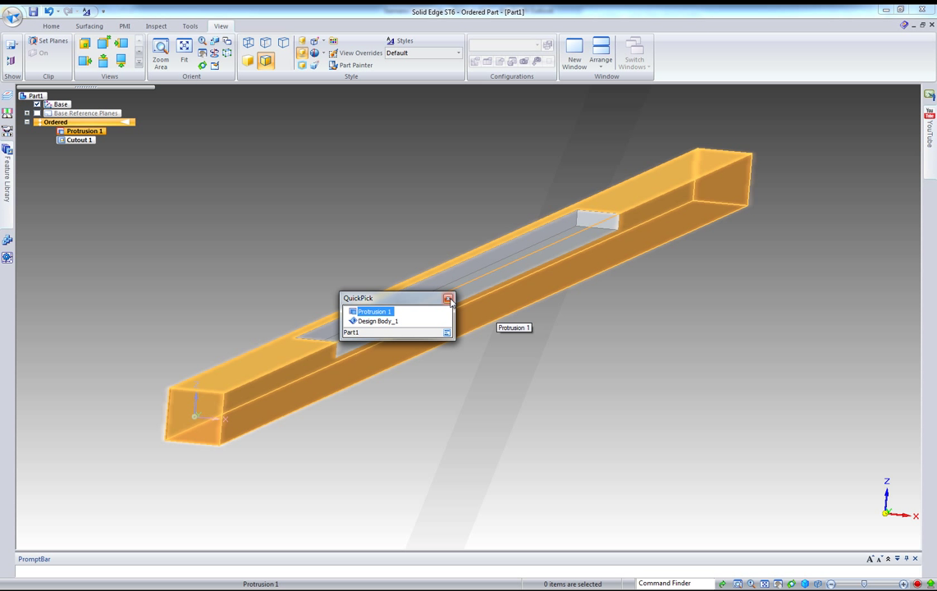
left_click(448, 299)
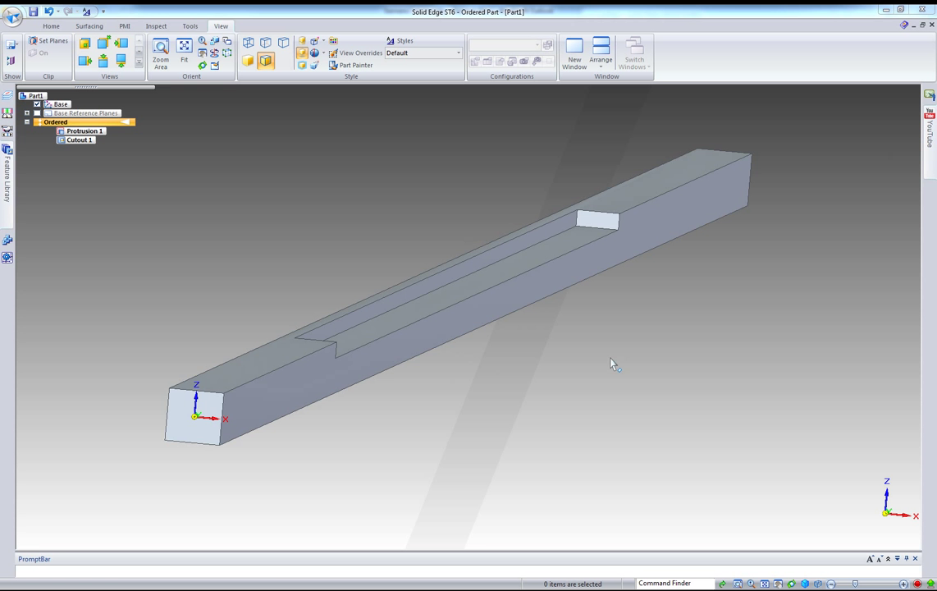
scroll(662, 246, "up", 10)
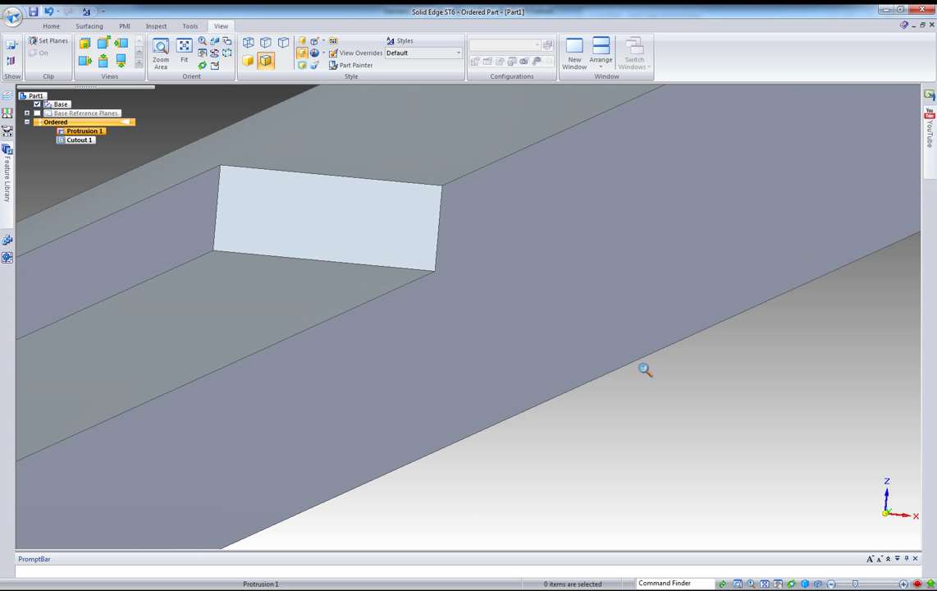
scroll(629, 309, "down", 10)
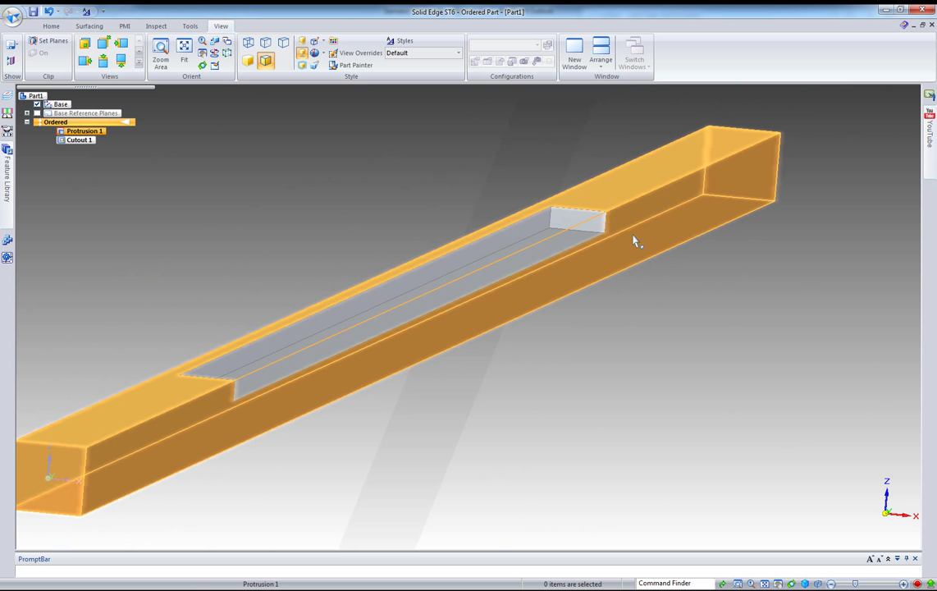
- Set the QuickPick timer to 700 milliseconds in the QuickPick options and dismiss the pick list
right_click(633, 240)
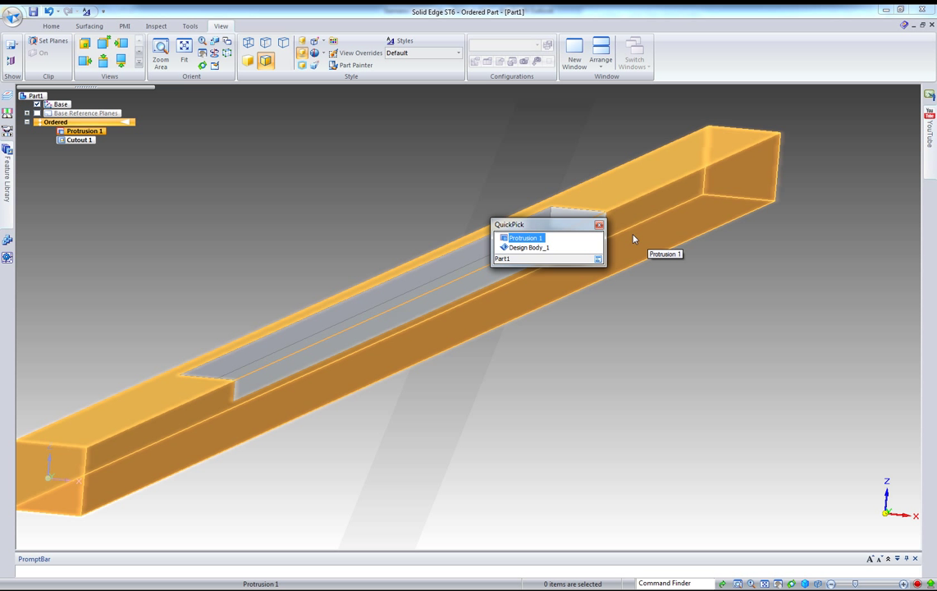
left_click(598, 260)
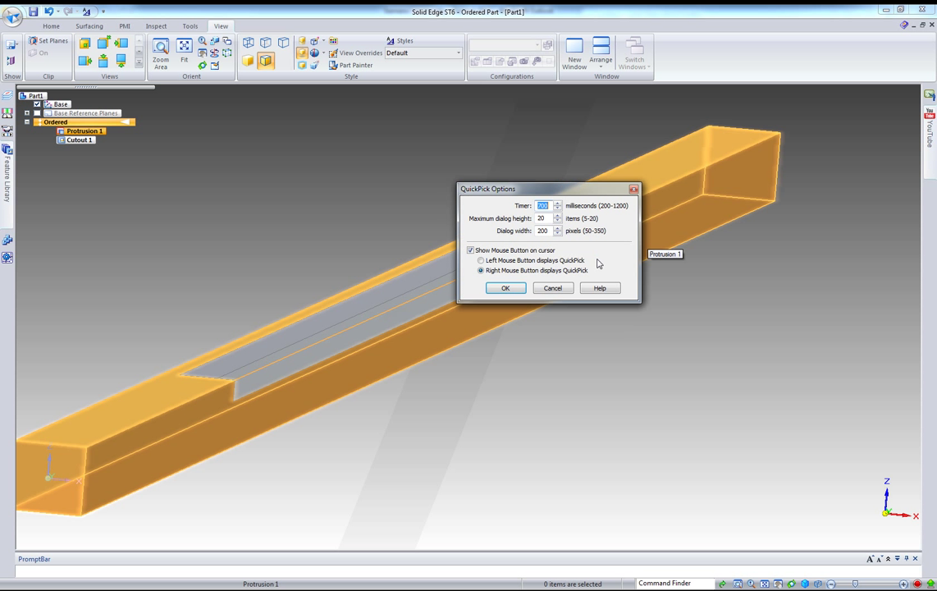
left_click(557, 203)
left_click(557, 203)
double_click(542, 206)
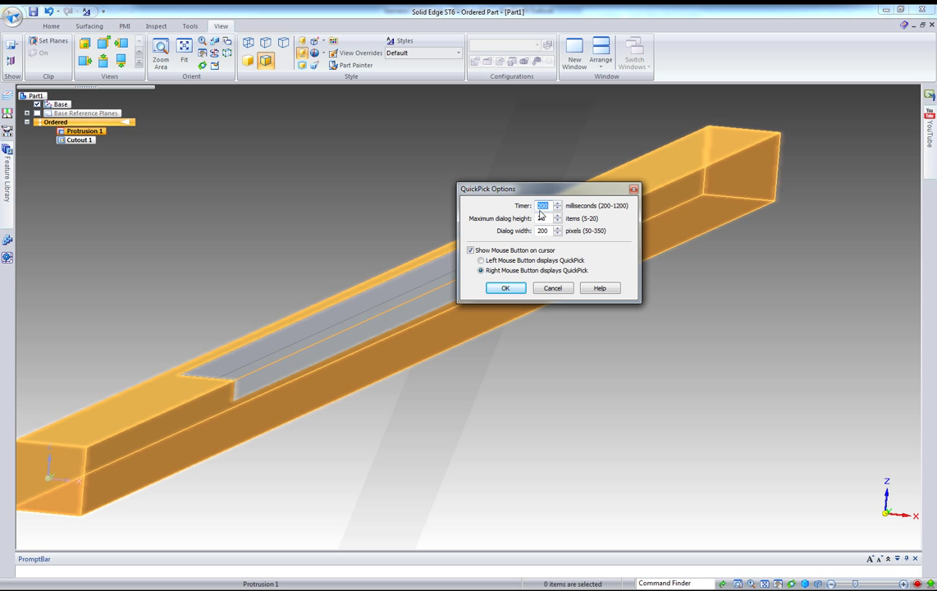
left_click(557, 204)
left_click(557, 205)
left_click(557, 205)
type("700")
key("Tab")
left_click(517, 288)
left_click(599, 224)
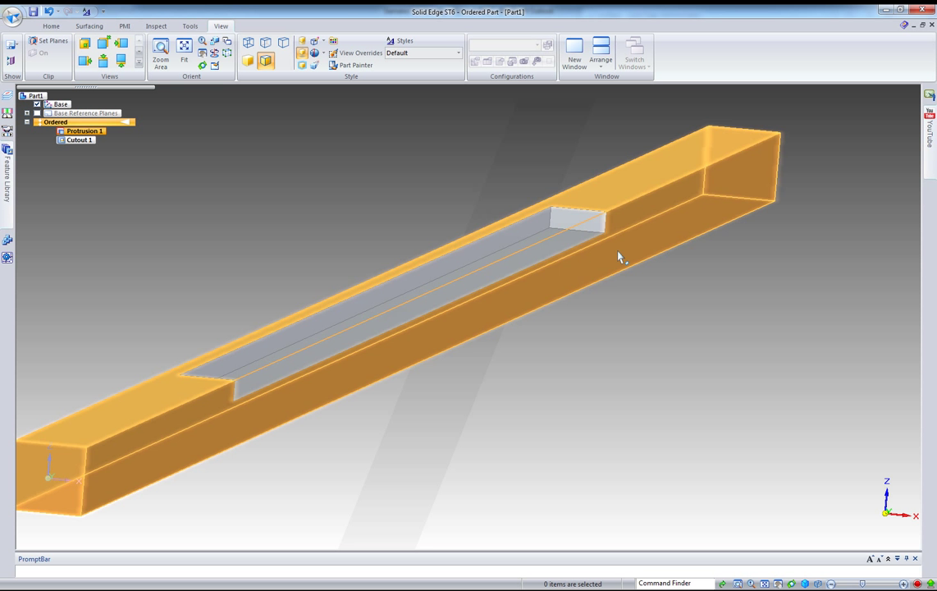
- Pan, orbit and zoom along the bar to examine its far top corner and the end of the cutout
scroll(545, 352, "down", 3)
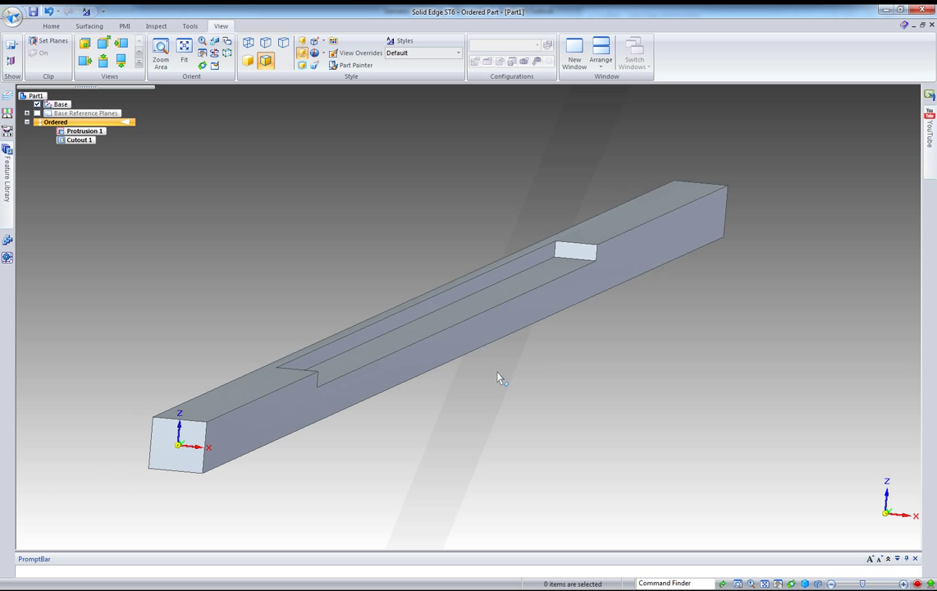
mouse_move(498, 377)
middle_mouse_down()
mouse_move(519, 372)
mouse_move(473, 373)
mouse_move(494, 368)
mouse_move(479, 335)
mouse_move(480, 288)
mouse_move(472, 441)
mouse_move(475, 383)
mouse_move(510, 408)
middle_mouse_up()
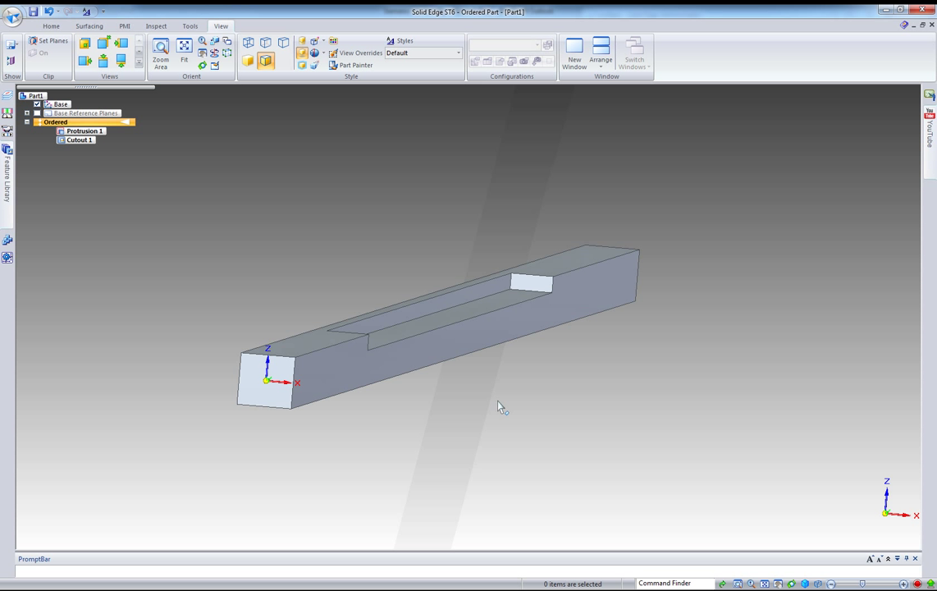
mouse_move(583, 347)
middle_mouse_down("shift")
mouse_move(315, 508)
mouse_move(324, 469)
mouse_move(623, 296)
middle_mouse_up("shift")
middle_click_drag(334, 442, 518, 377, "shift")
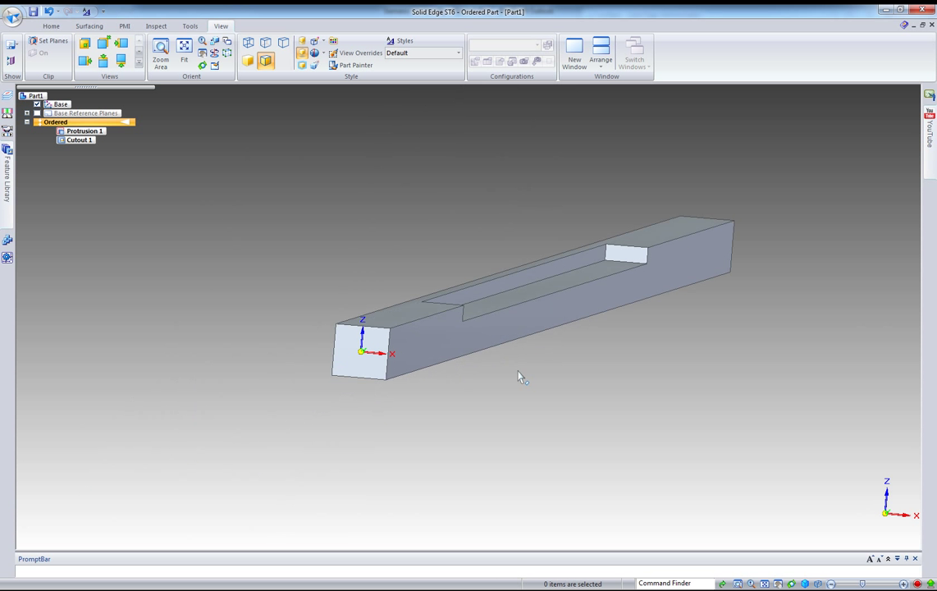
mouse_move(435, 393)
middle_mouse_down("shift")
mouse_move(435, 381)
mouse_move(426, 466)
mouse_move(347, 522)
mouse_move(540, 410)
mouse_move(589, 416)
mouse_move(710, 385)
mouse_move(456, 474)
mouse_move(669, 340)
mouse_move(598, 369)
middle_mouse_up("shift")
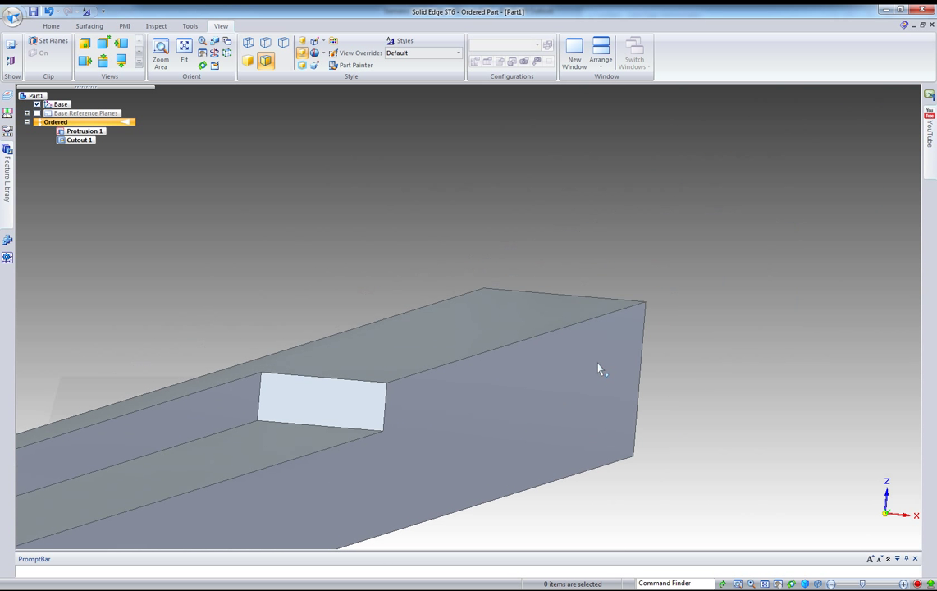
middle_click_drag(657, 302, 650, 396, "ctrl")
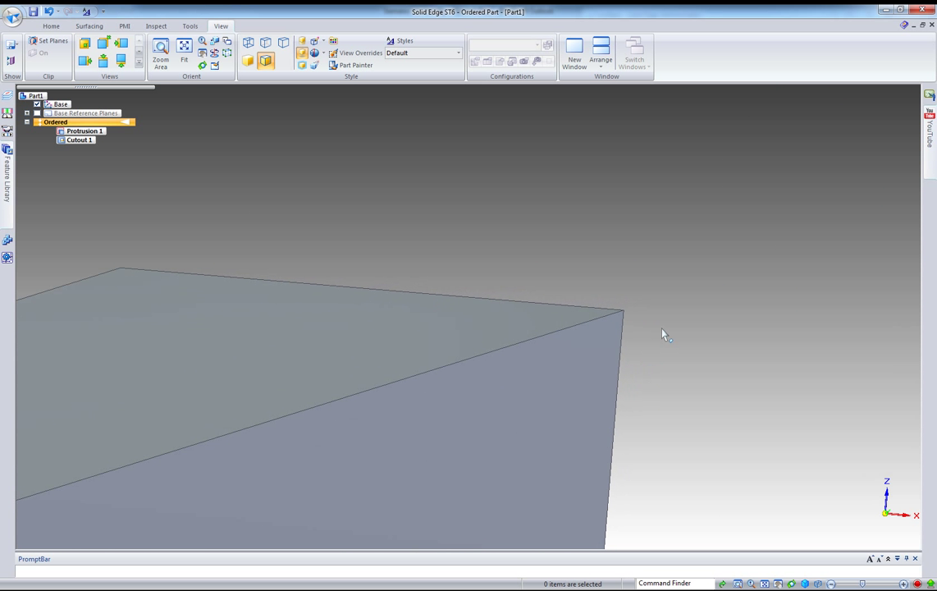
middle_click_drag(649, 337, 637, 271, "shift")
middle_click_drag(556, 348, 655, 304, "shift")
middle_click_drag(618, 384, 602, 236, "ctrl")
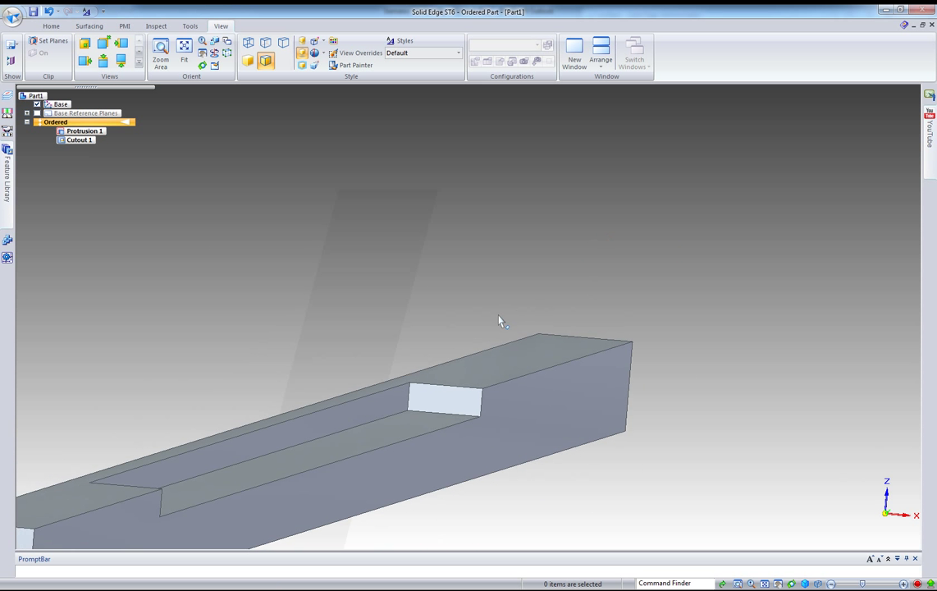
mouse_move(482, 322)
middle_mouse_down()
mouse_move(518, 310)
mouse_move(477, 317)
middle_mouse_up()
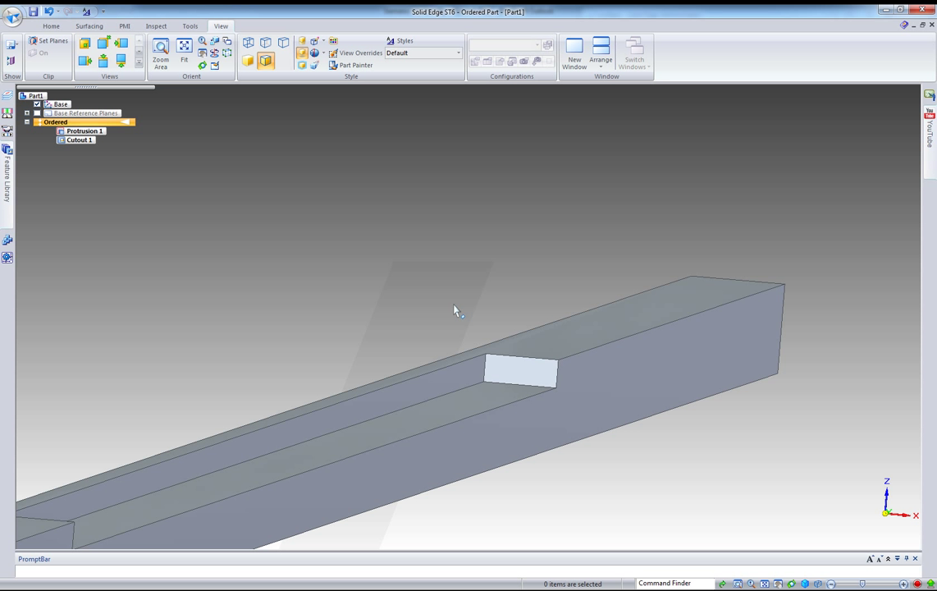
- Fit the whole bar in view, inspect the cutout's far end up close, and fit the bar again
middle_click(455, 305)
middle_click(455, 305)
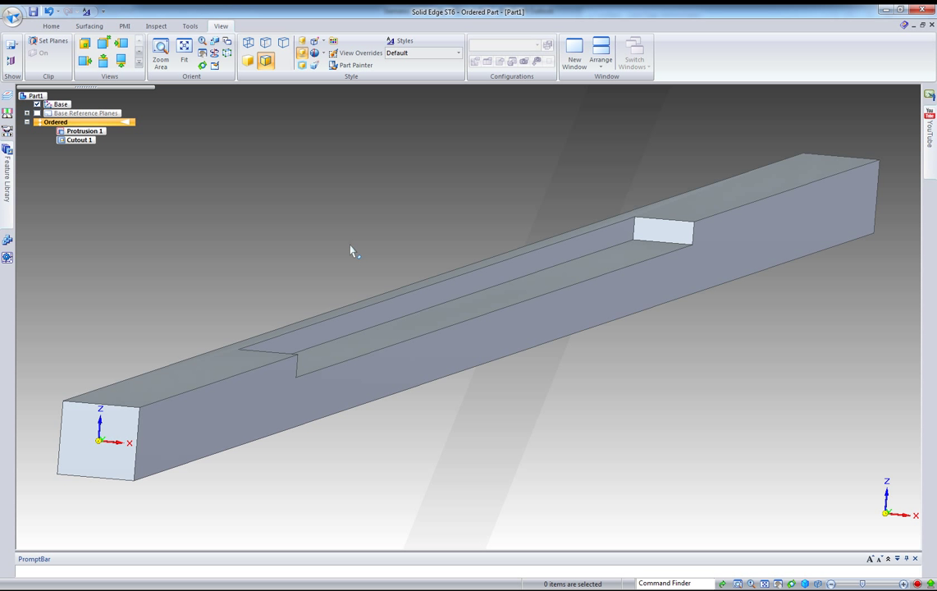
mouse_move(347, 293)
middle_mouse_down("ctrl")
mouse_move(362, 157)
mouse_move(494, 237)
middle_mouse_up("ctrl")
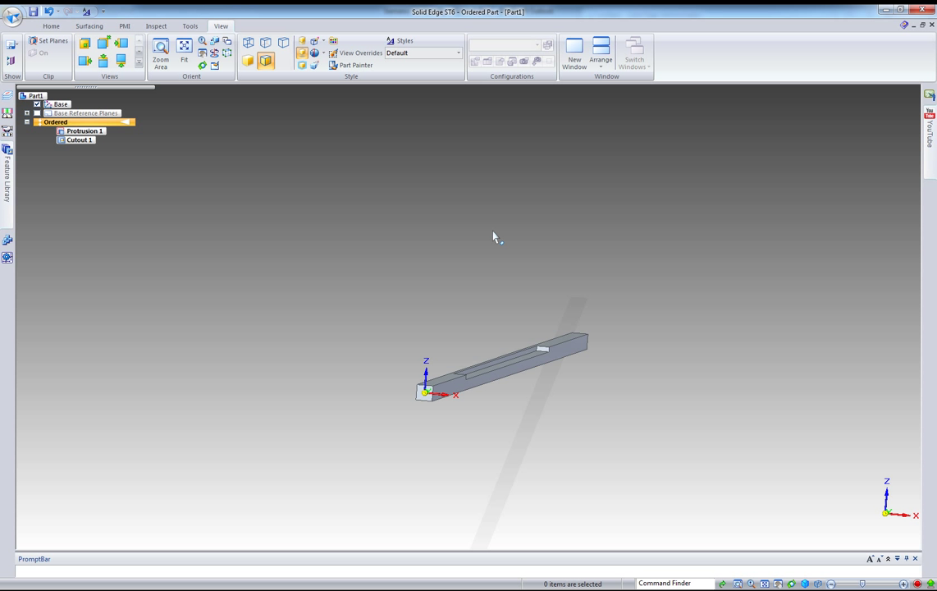
key("ctrl+shift+a")
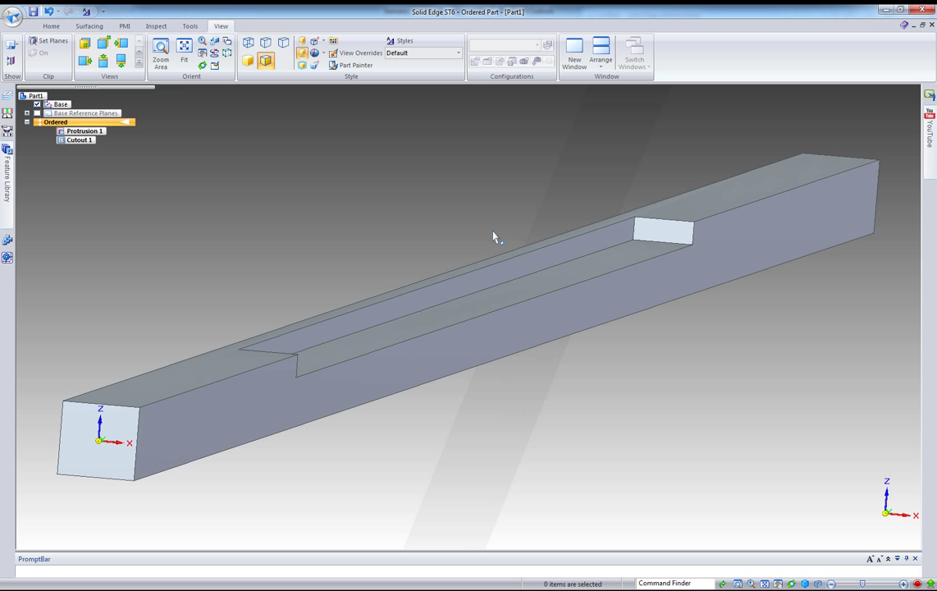
scroll(721, 263, "up", 5)
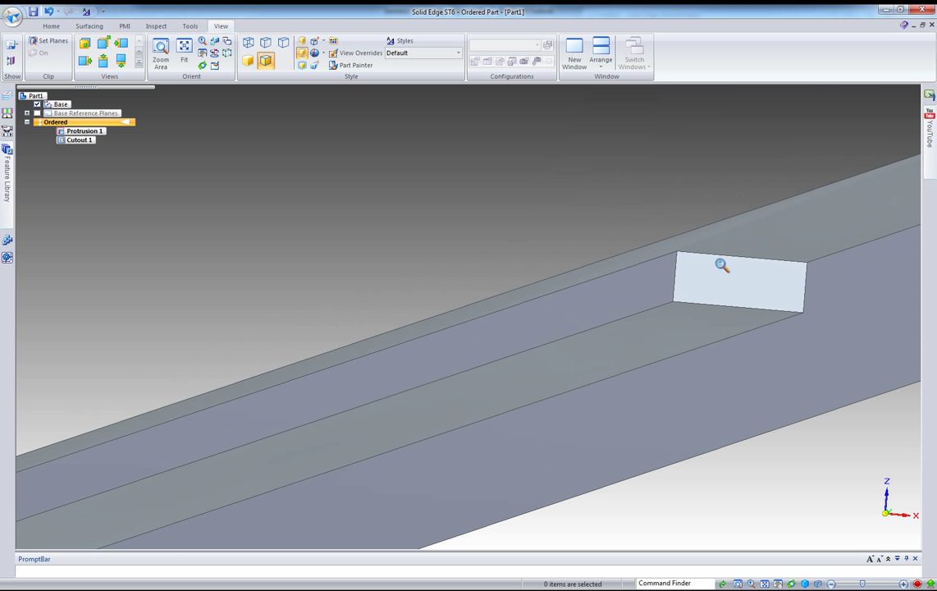
scroll(590, 176, "up", 1)
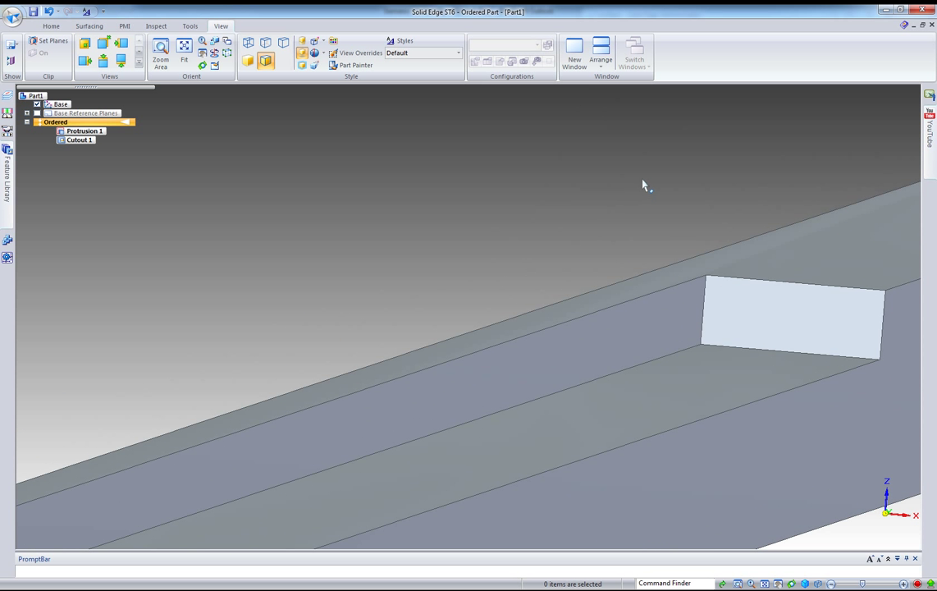
key("ctrl+shift+f")
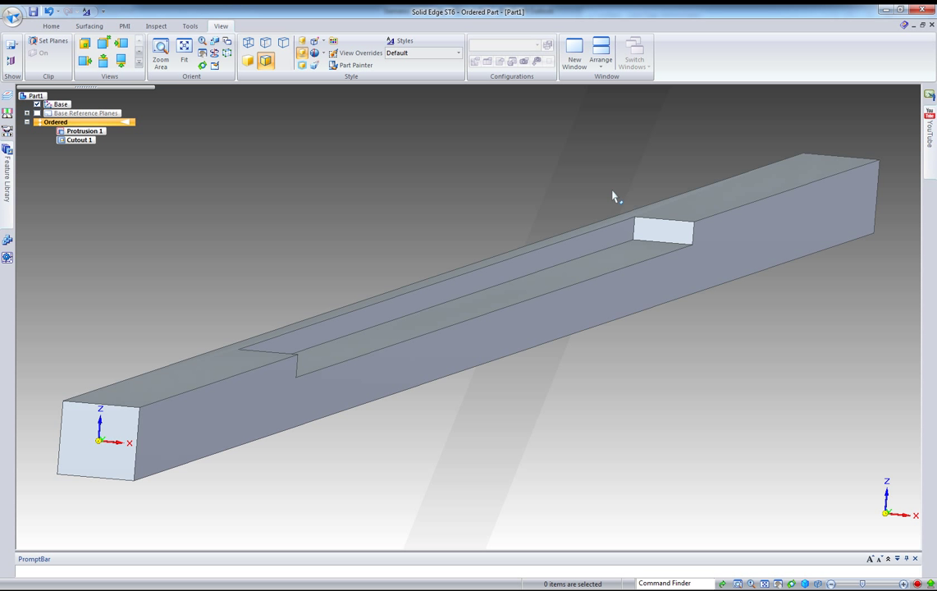
- Zoom by area on the cutout's far end face and on the bar's far end, fitting the whole bar after each
left_click_drag(612, 193, 720, 269)
left_click_drag(721, 269, 719, 270)
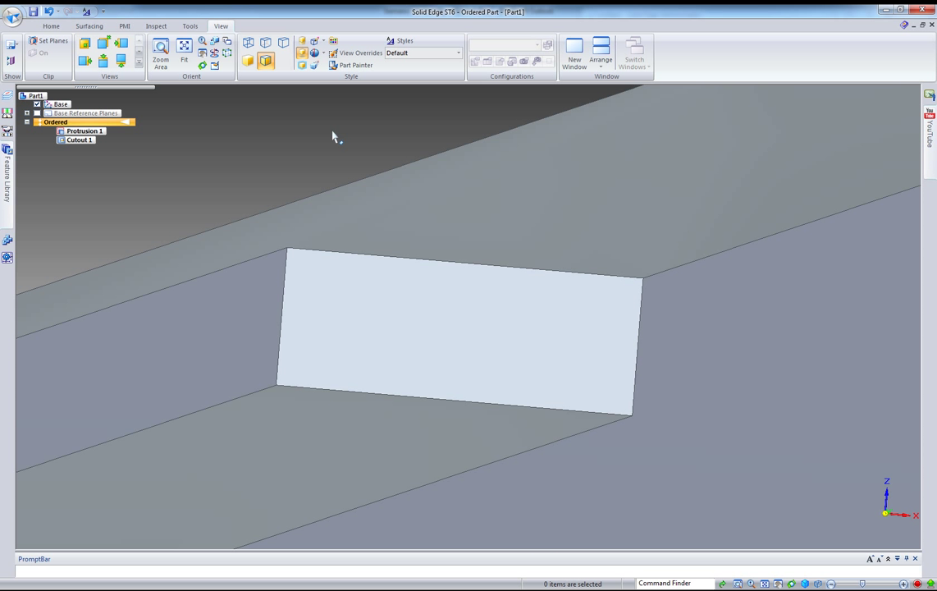
middle_click(332, 132)
right_click_drag(768, 124, 873, 199, "alt")
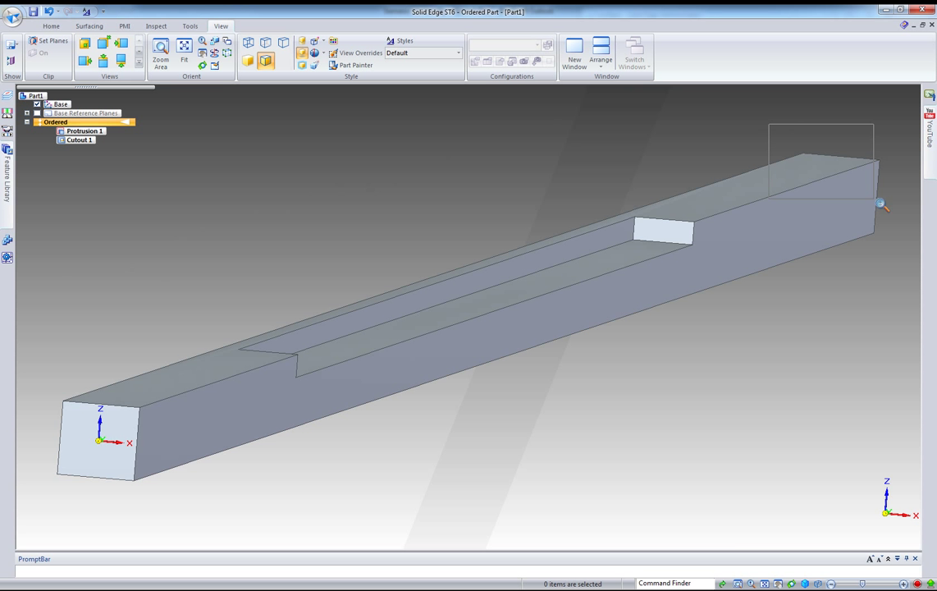
left_click(875, 199)
key("ctrl+shift+f")
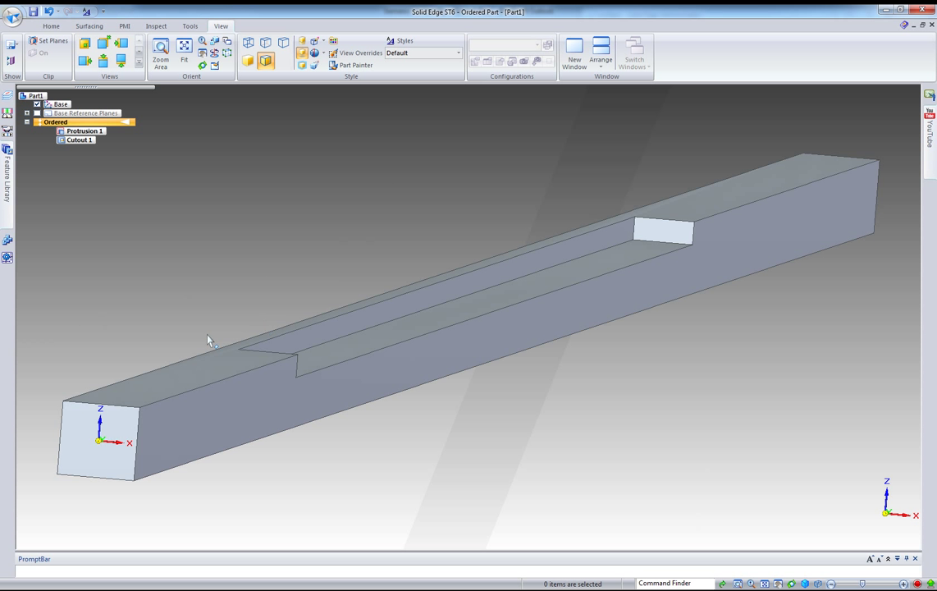
- Zoom by area on the bar's near end and on the cutout's near corner, fitting the whole bar after each
key("ctrl+shift+z")
left_click(46, 381)
left_click(171, 442)
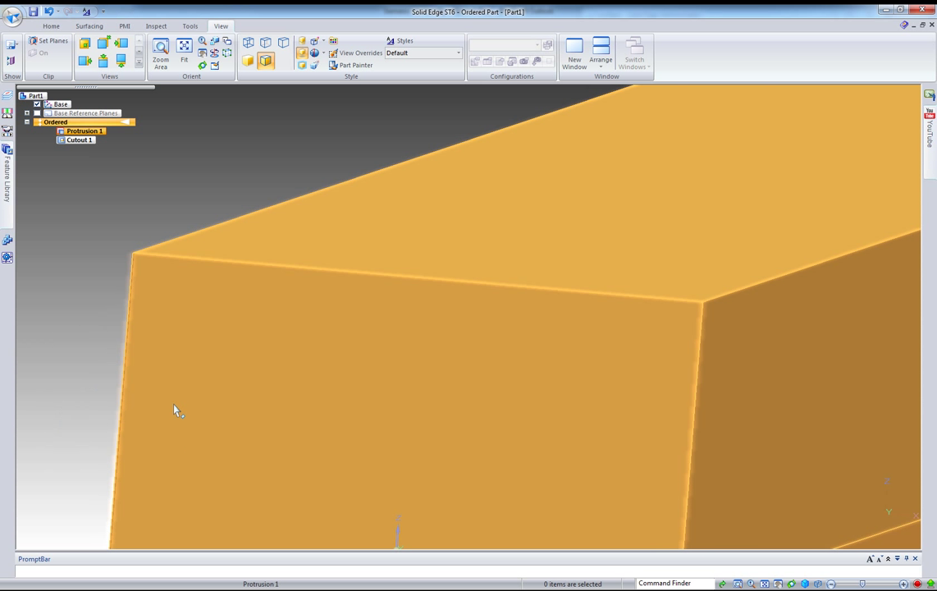
key("ctrl+shift+f")
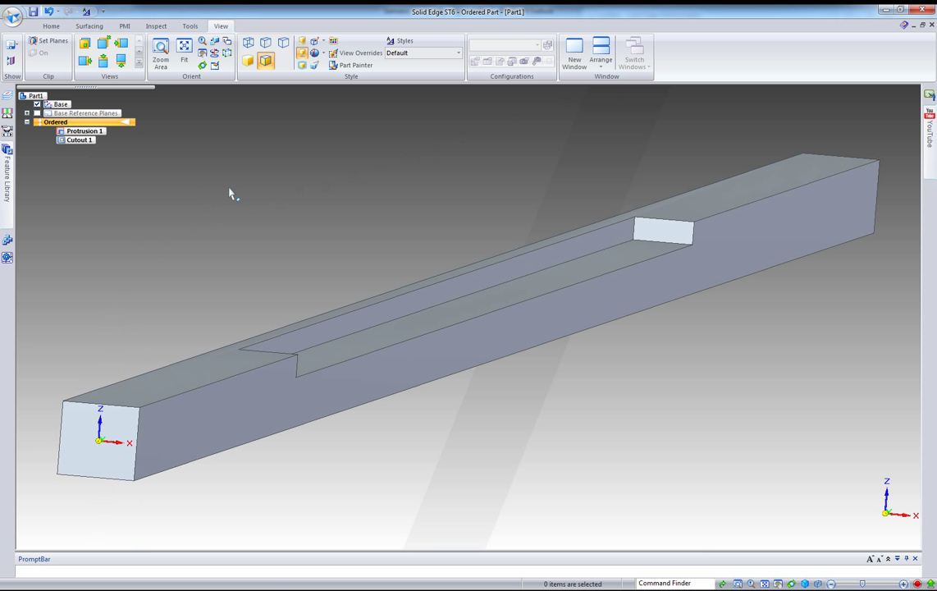
key("ctrl+shift+z")
left_click(230, 319)
left_click(311, 383)
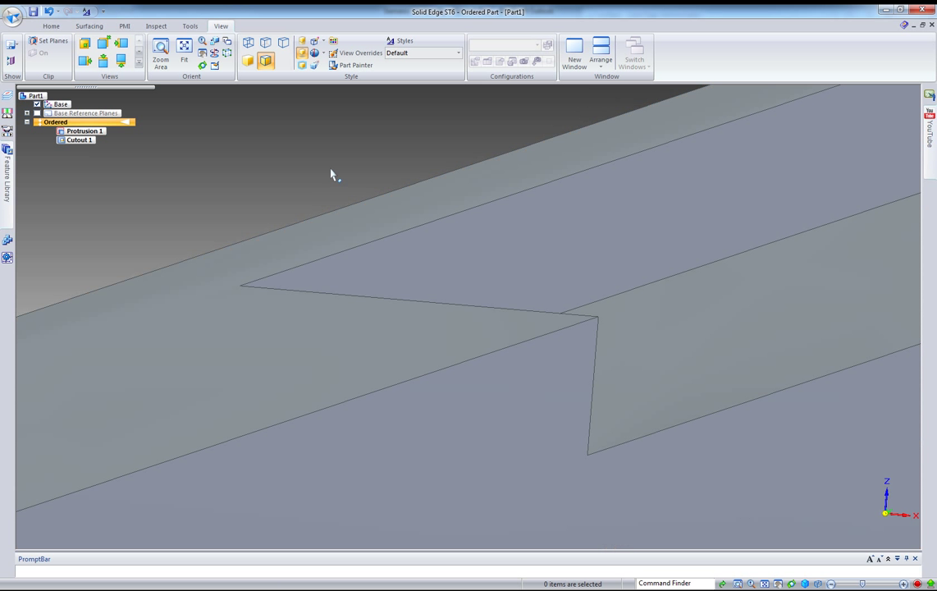
key("ctrl+shift+f")
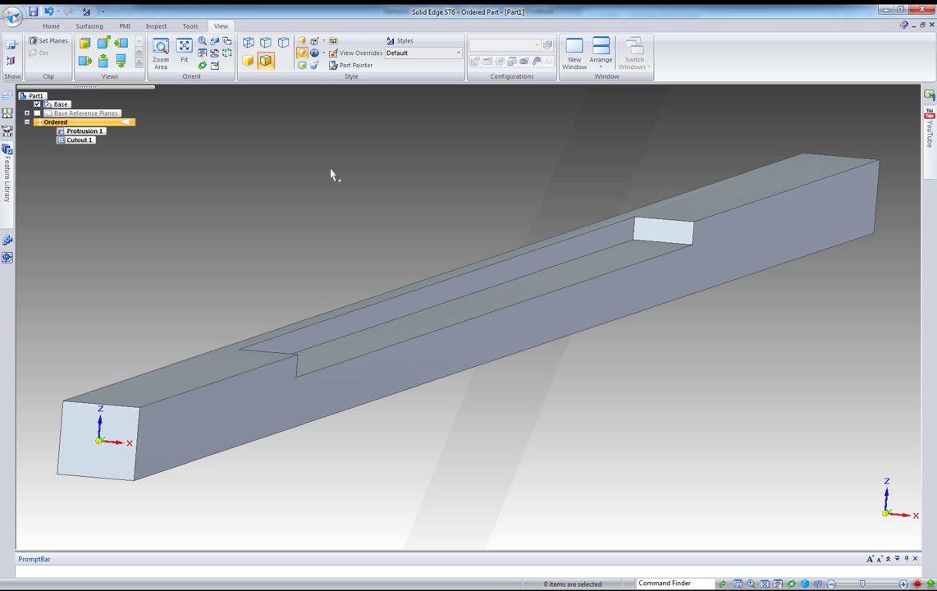
- Rotate the bar about the near end's top corner, and about the top corner of its far end
middle_click(331, 172)
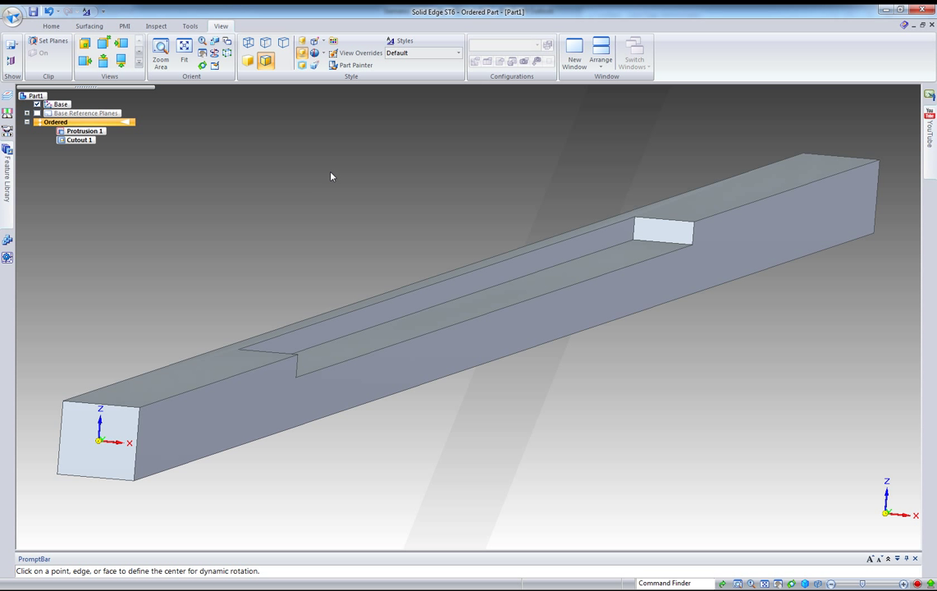
left_click(140, 408)
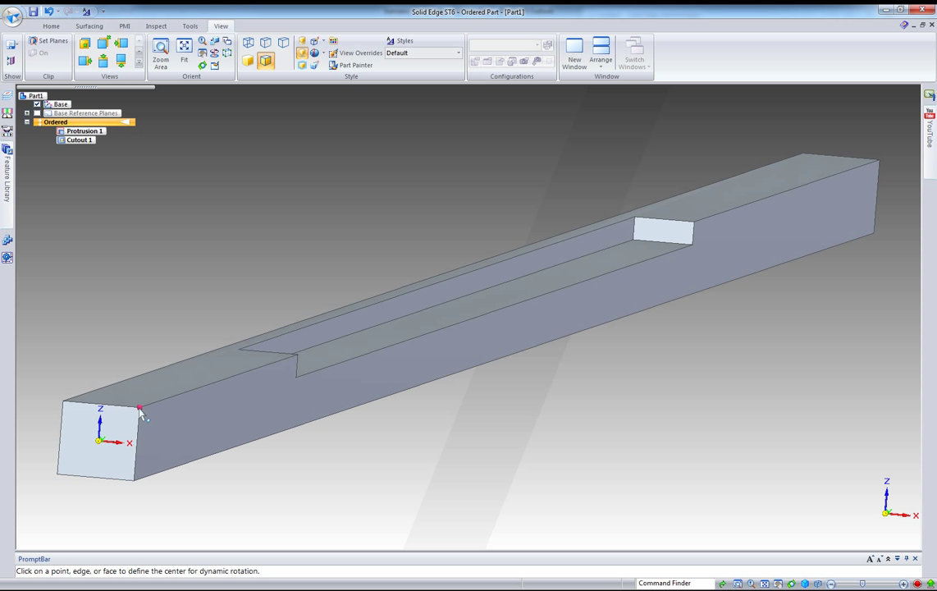
mouse_move(175, 326)
middle_mouse_down()
mouse_move(210, 316)
mouse_move(96, 339)
mouse_move(178, 318)
mouse_move(184, 325)
middle_mouse_up()
middle_click(183, 319)
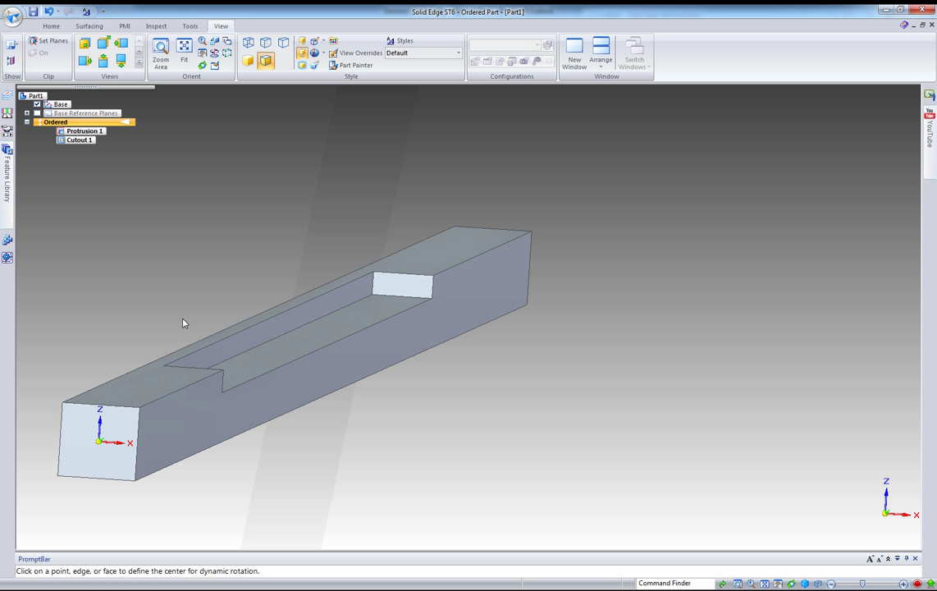
left_click(531, 233)
mouse_move(554, 243)
middle_mouse_down()
mouse_move(548, 235)
mouse_move(559, 245)
middle_mouse_up()
- Rotate the bar about the outer top corner of the cutout's far end
middle_click(556, 238)
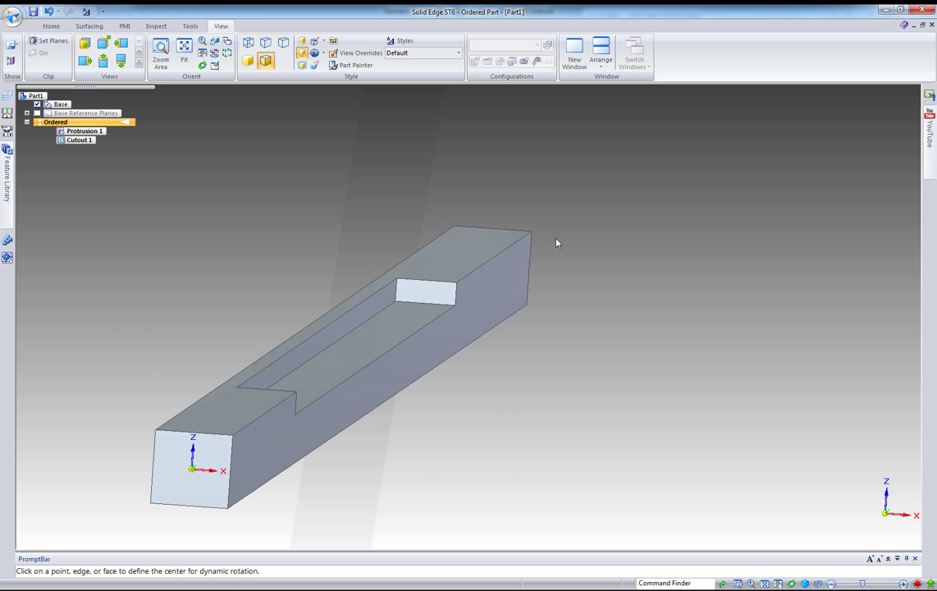
middle_click(456, 283)
mouse_move(550, 274)
middle_mouse_down()
mouse_move(580, 268)
mouse_move(544, 272)
middle_mouse_up()
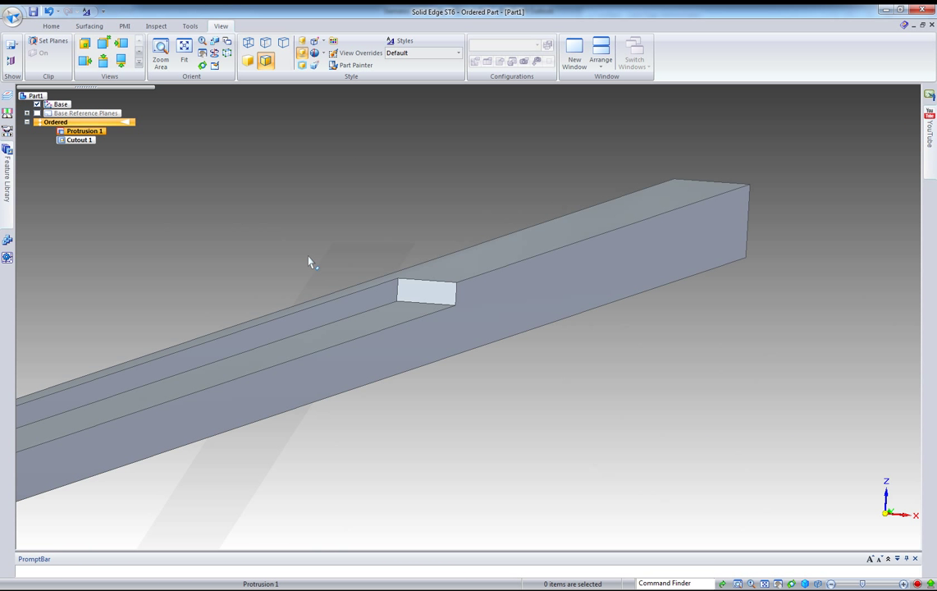
middle_click_drag(309, 260, 414, 231)
- Set the outer top corner of the cutout's near end as the rotation center and rotate the bar about it
middle_click(414, 231)
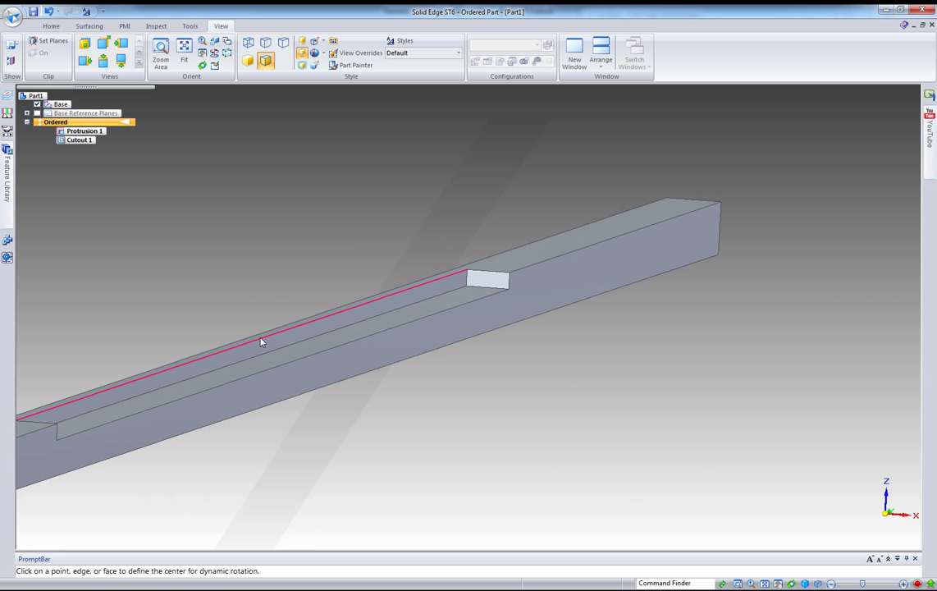
left_click(59, 424)
mouse_move(116, 324)
middle_mouse_down()
mouse_move(148, 319)
mouse_move(118, 331)
middle_mouse_up()
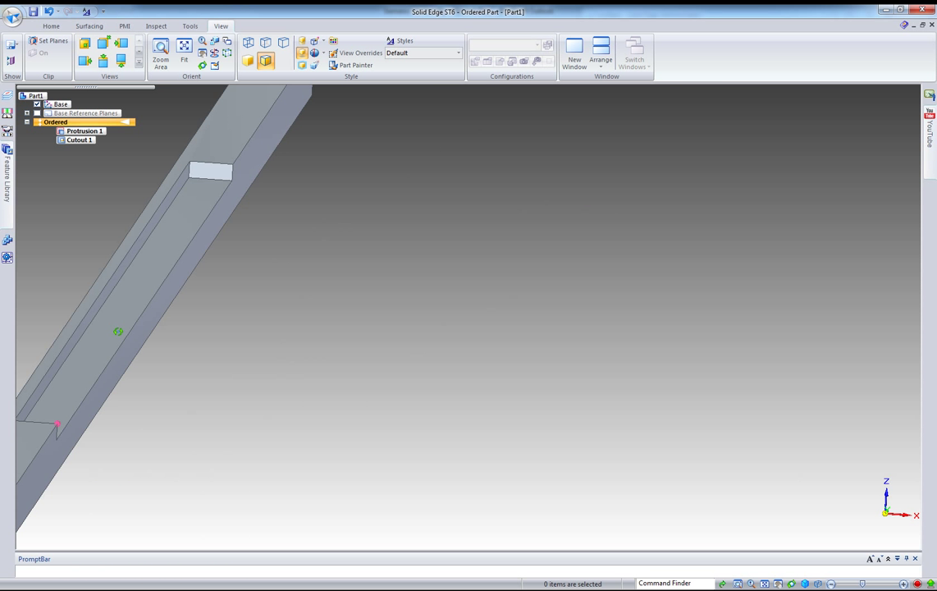
left_click_drag(118, 331, 107, 326)
middle_click(135, 270)
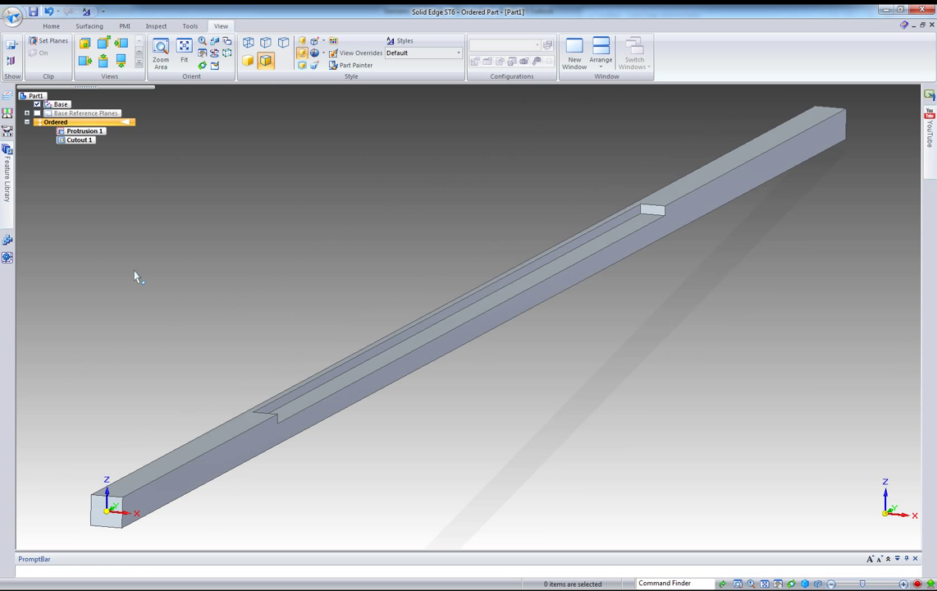
middle_click_drag(228, 269, 246, 261)
- Rotate the bar about its long top edge on the cutout side
middle_click(246, 265)
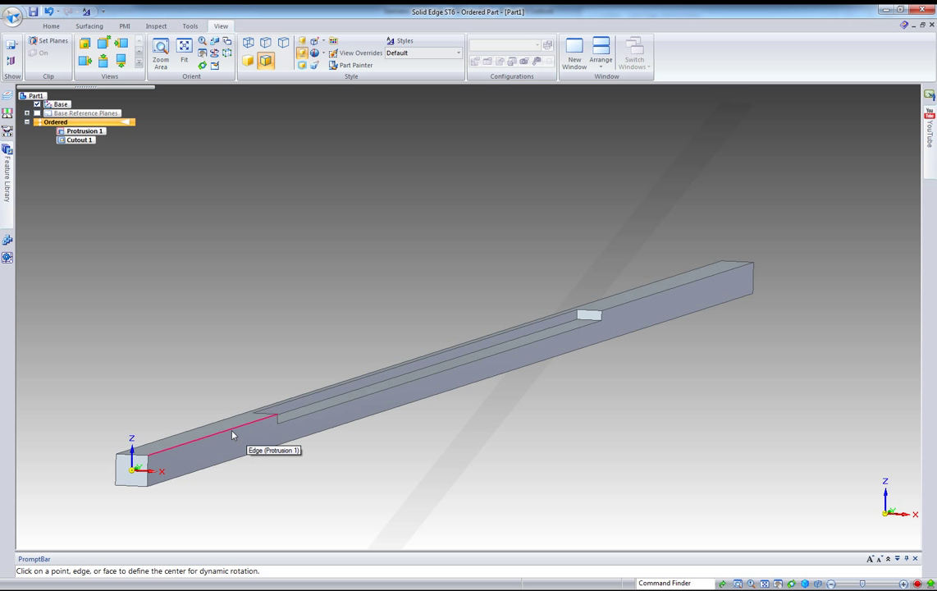
key("Escape")
mouse_move(285, 328)
middle_mouse_down()
mouse_move(324, 412)
mouse_move(278, 326)
mouse_move(216, 247)
mouse_move(301, 414)
mouse_move(253, 312)
mouse_move(263, 348)
middle_mouse_up()
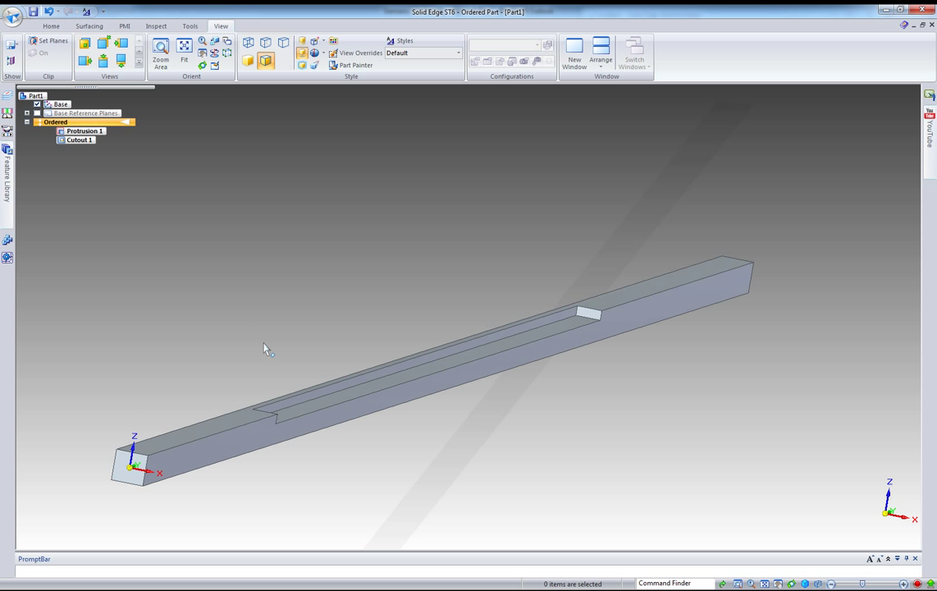
- Clear the rotation center, pan along the bar and zoom in on its far end
middle_click(264, 347)
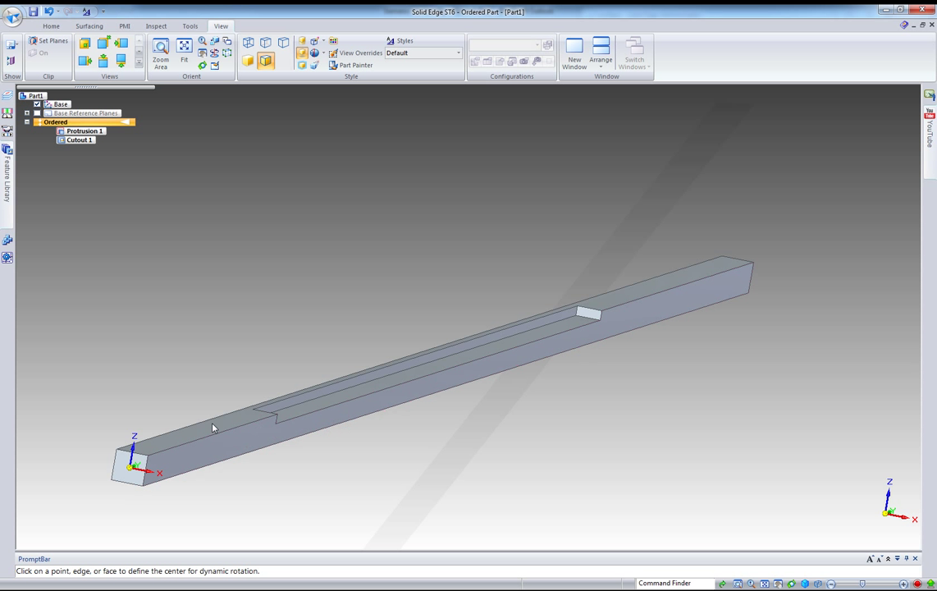
left_click(618, 330)
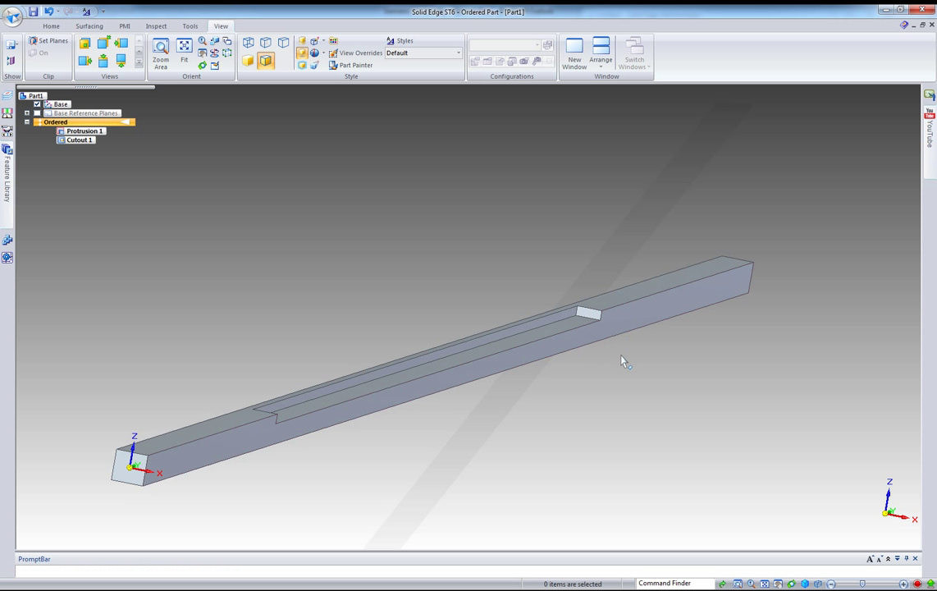
mouse_move(621, 360)
left_mouse_down()
mouse_move(641, 347)
mouse_move(546, 349)
mouse_move(625, 353)
mouse_move(611, 359)
left_mouse_up()
middle_click_drag(611, 359, 297, 361, "ctrl")
scroll(295, 365, "up", 6)
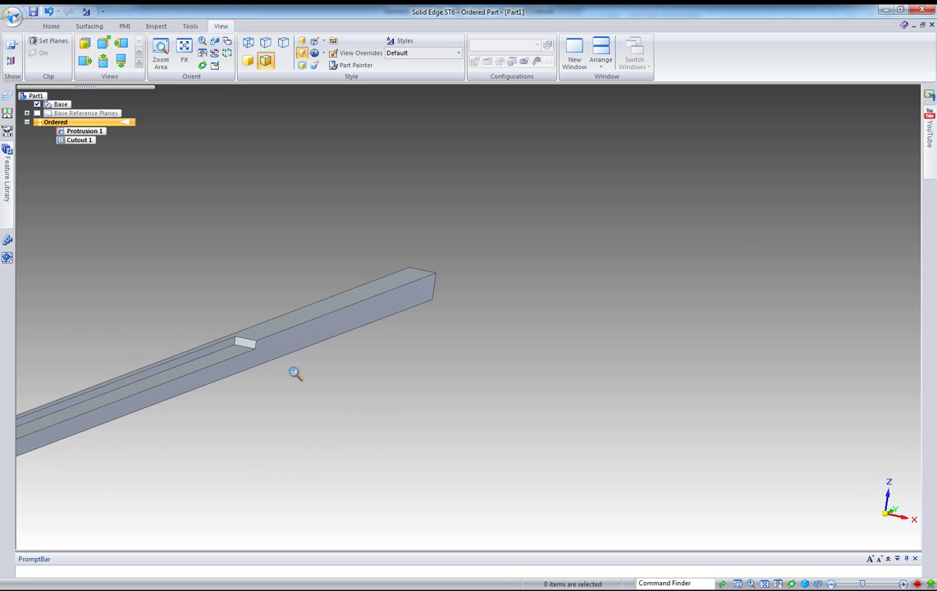
scroll(287, 254, "up", 1)
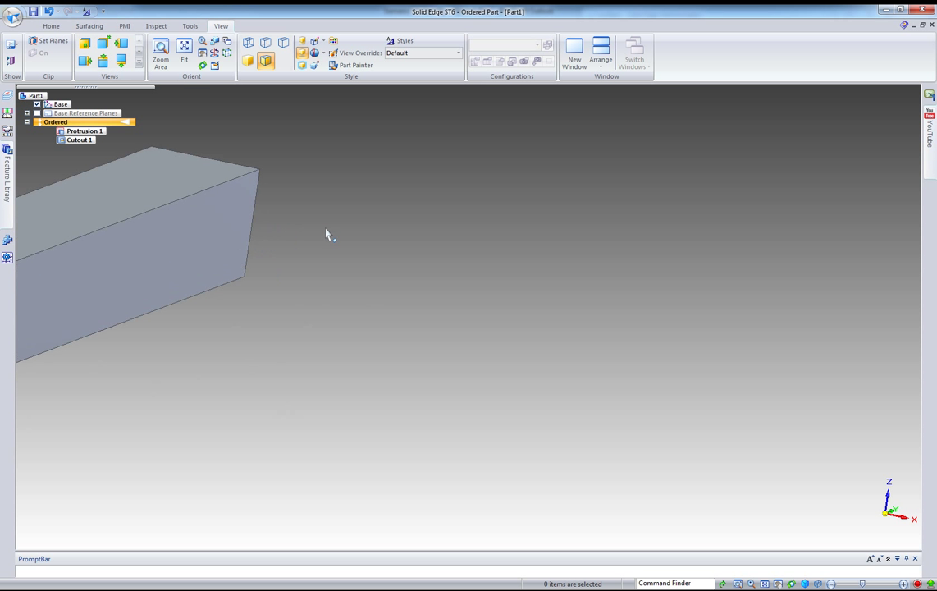
- Fit the whole bar in view and rotate it about the inner top corner of its near end
middle_click(326, 230)
middle_click(325, 230)
mouse_move(326, 230)
middle_mouse_down()
mouse_move(369, 228)
mouse_move(343, 231)
middle_mouse_up()
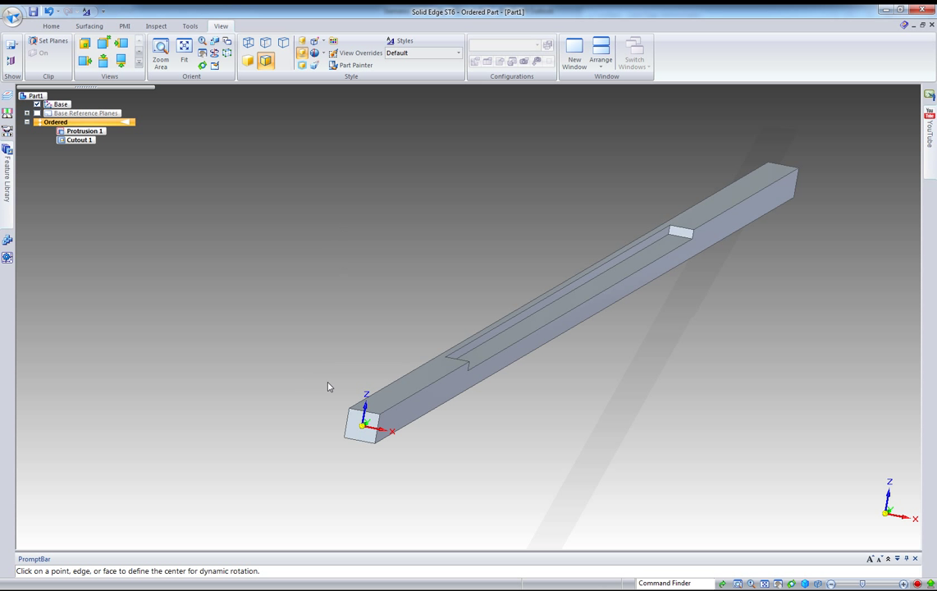
middle_click_drag(367, 386, 366, 337)
scroll(367, 337, "up", 5)
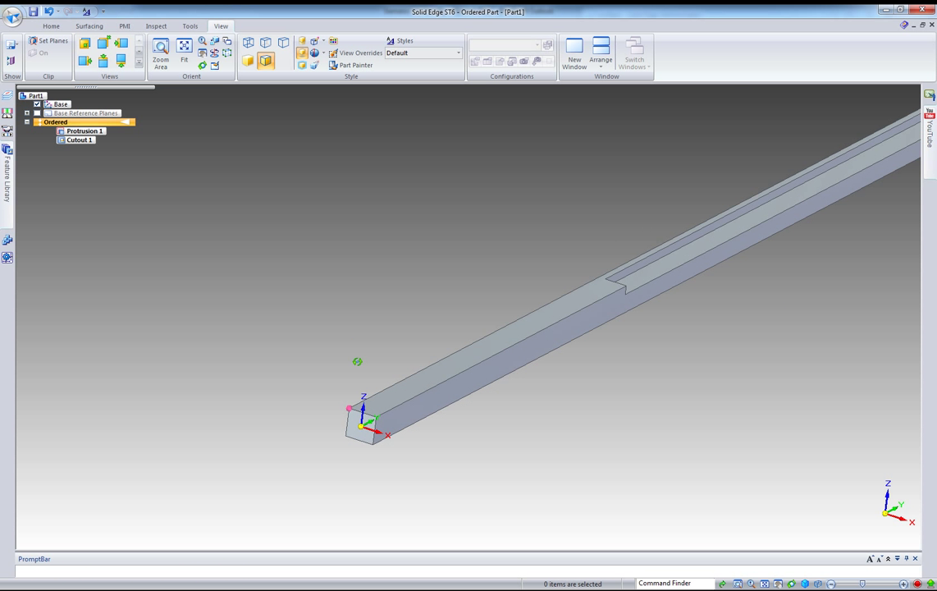
- Zoom and pan along the bar to examine the near end of the cutout up close
middle_click_drag(324, 374, 312, 472, "ctrl")
middle_click_drag(415, 330, 421, 174, "ctrl")
middle_click_drag(358, 210, 119, 460, "shift")
scroll(521, 282, "up", 2)
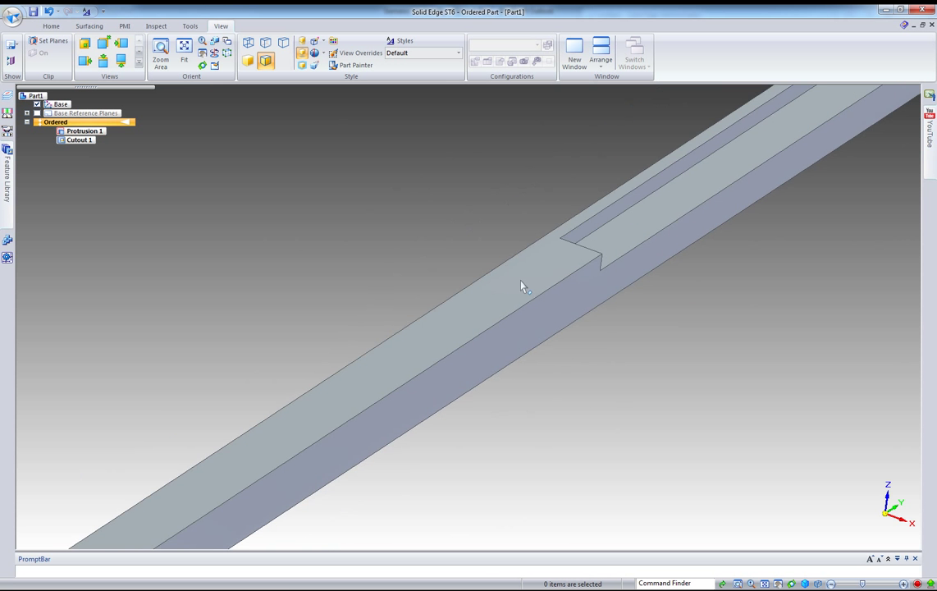
scroll(531, 345, "up", 3)
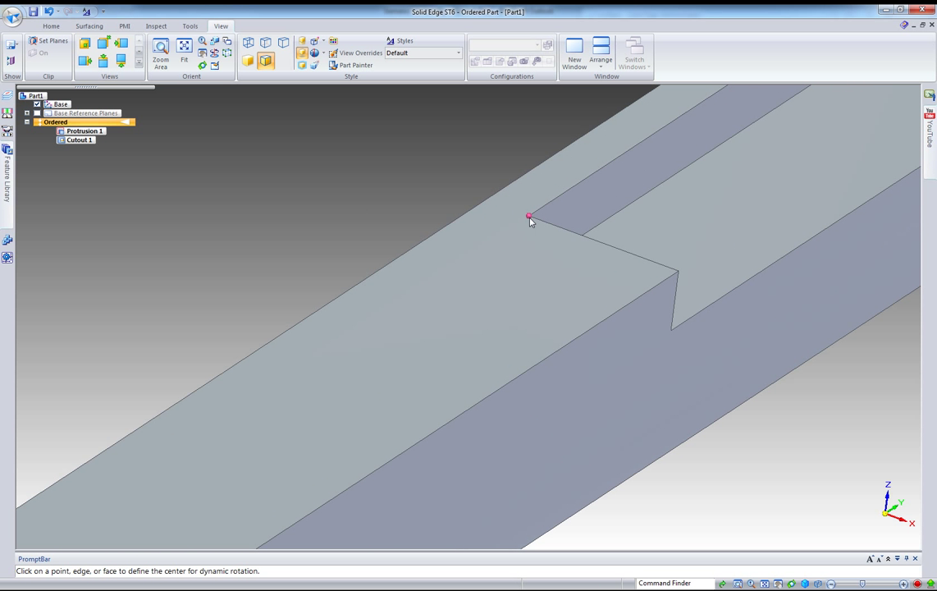
- Rotate the bar about the inner top corner and the inner floor corner of the cutout's near end
left_click(529, 216)
left_click_drag(518, 197, 334, 198)
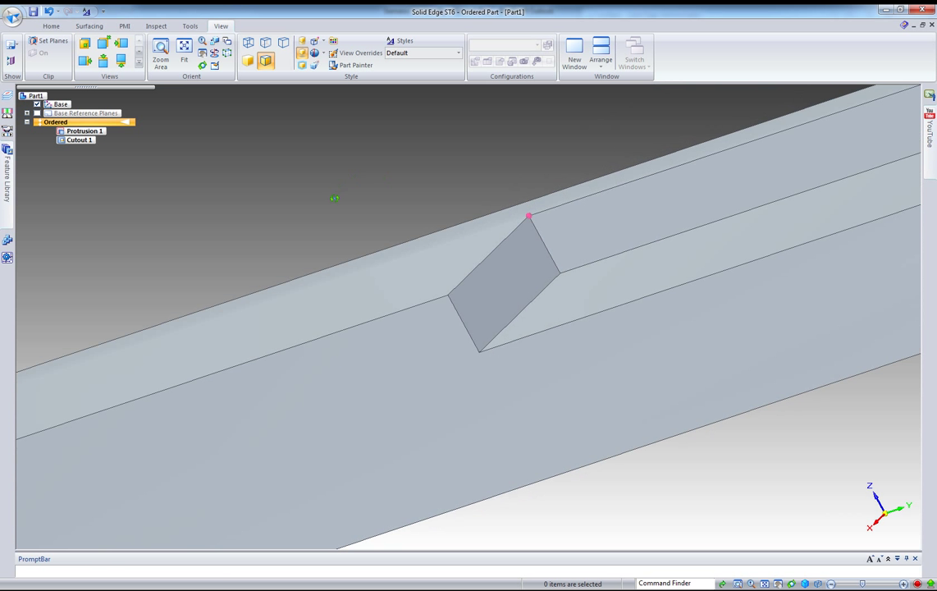
middle_click_drag(334, 198, 334, 201)
middle_click(334, 201)
left_click(560, 273)
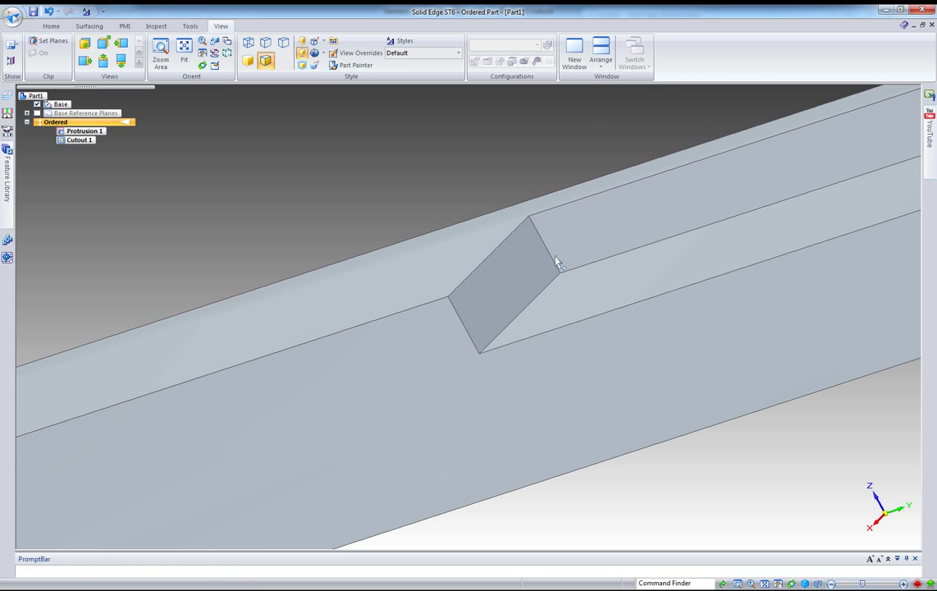
middle_click_drag(522, 177, 463, 204)
- Rotate the bar about the top edge of the cutout's near end face
middle_click(485, 262)
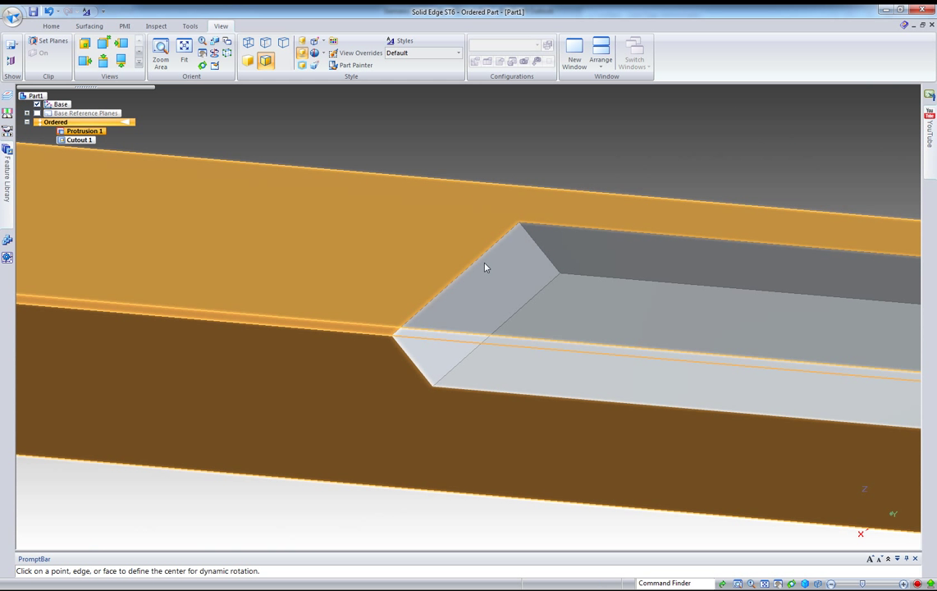
left_click(477, 262)
mouse_move(440, 256)
middle_mouse_down()
mouse_move(471, 304)
mouse_move(438, 259)
middle_mouse_up()
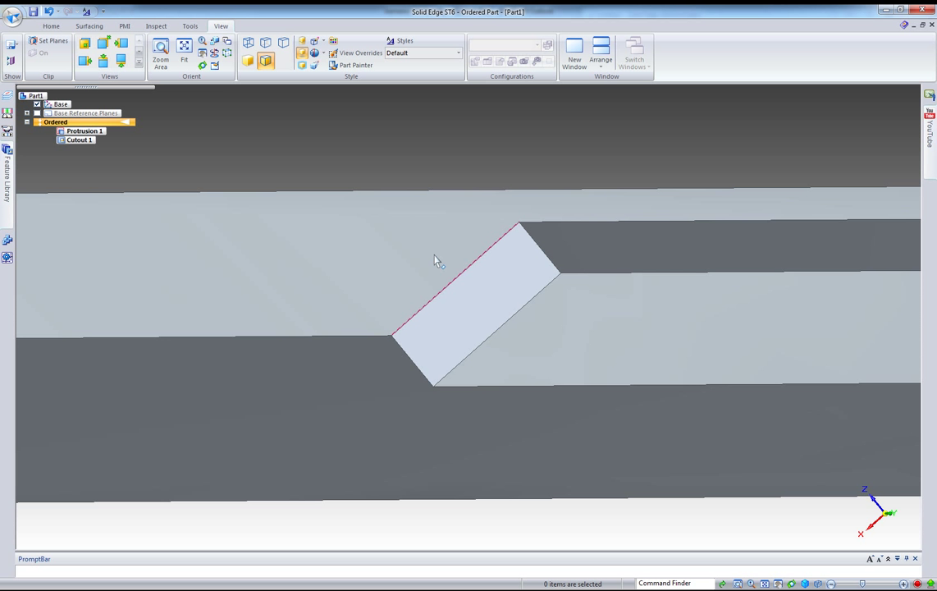
- Clear the rotation edge, rotate the bar freely and zoom out to view its full length
middle_click(529, 153)
middle_click(529, 153)
middle_click_drag(525, 159, 406, 233)
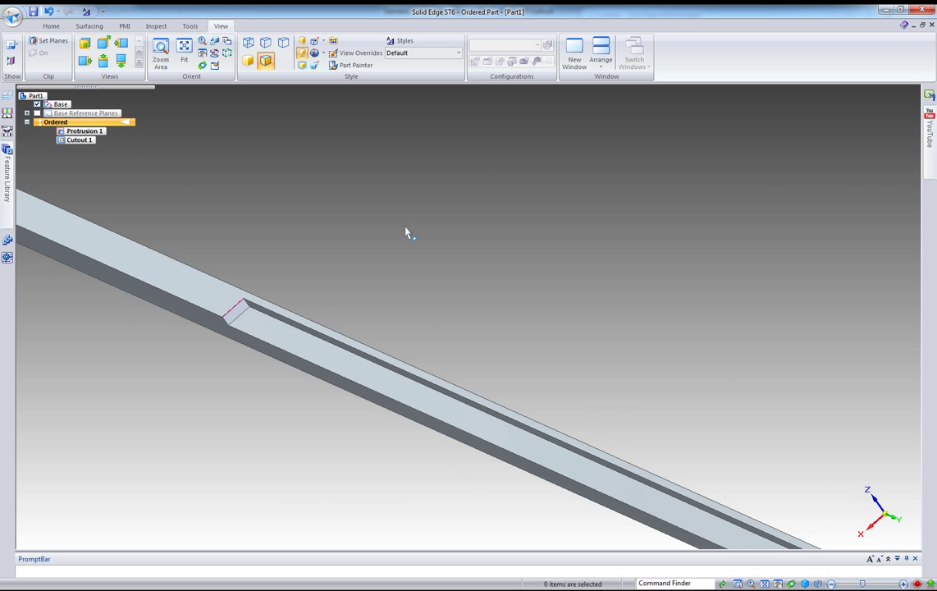
middle_click(405, 233)
middle_click(303, 261)
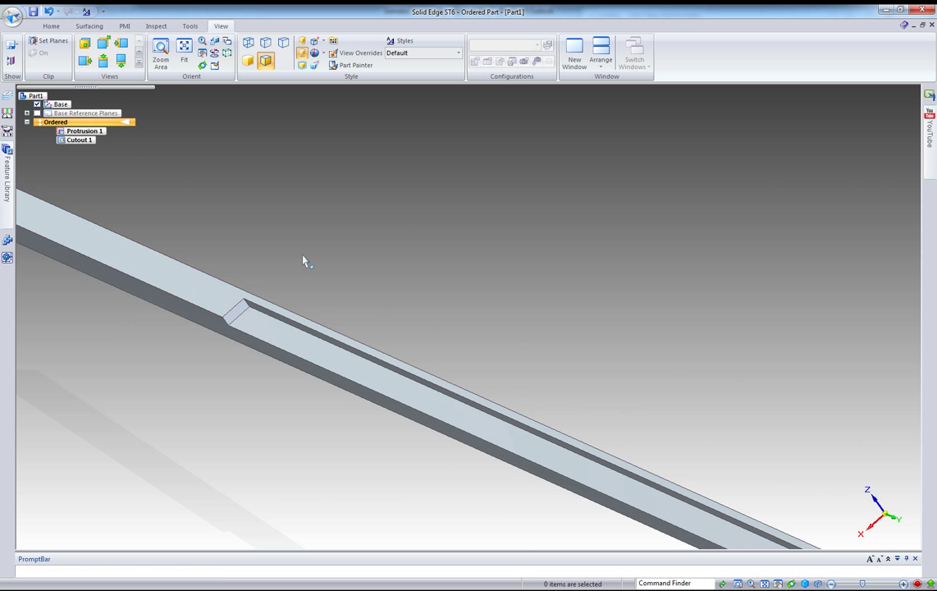
middle_click_drag(302, 261, 513, 257)
scroll(379, 188, "down", 3)
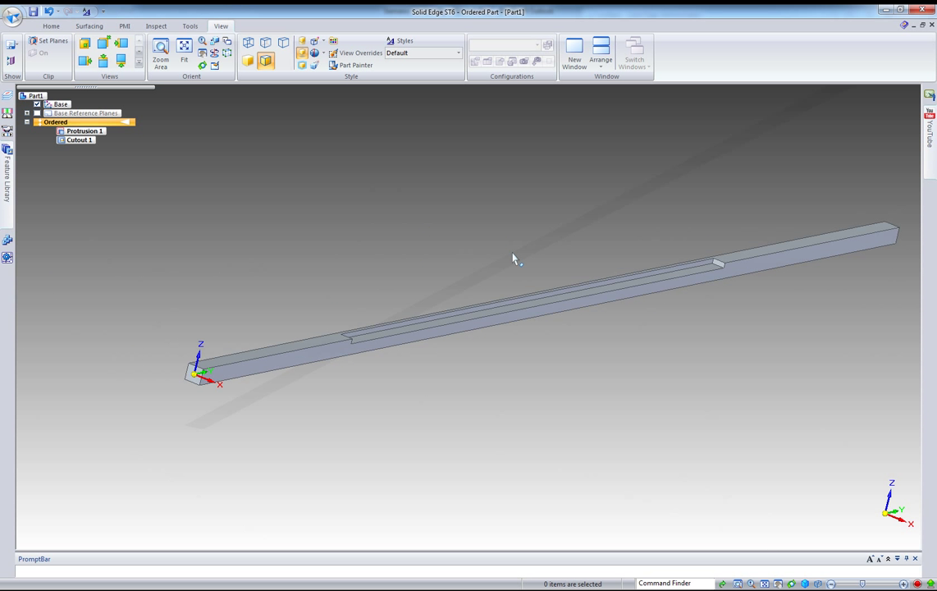